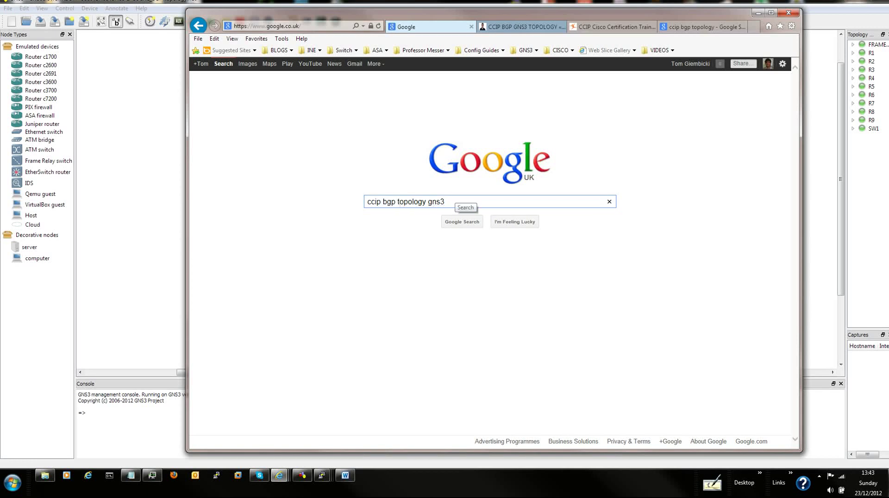
Search Google for 'ccip bgp topology gns3' and open the CCIP BGP GNS3 TOPOLOGY blog post.
key(Return)
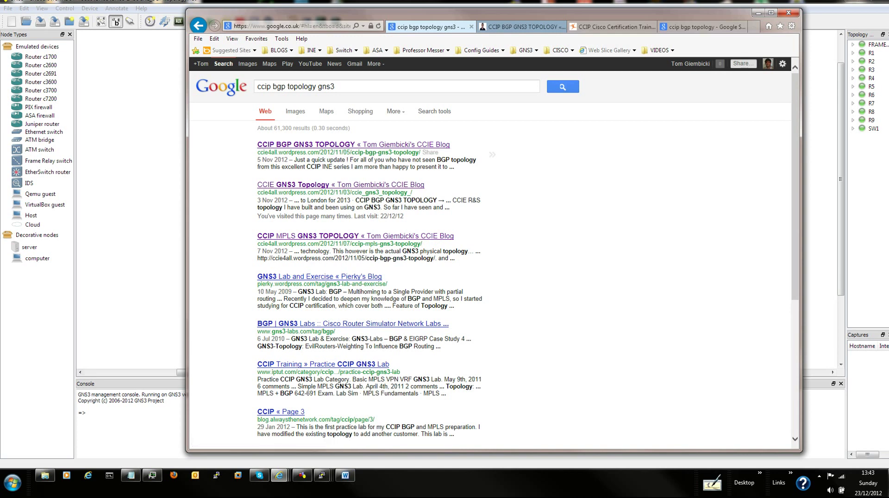
click(324, 145)
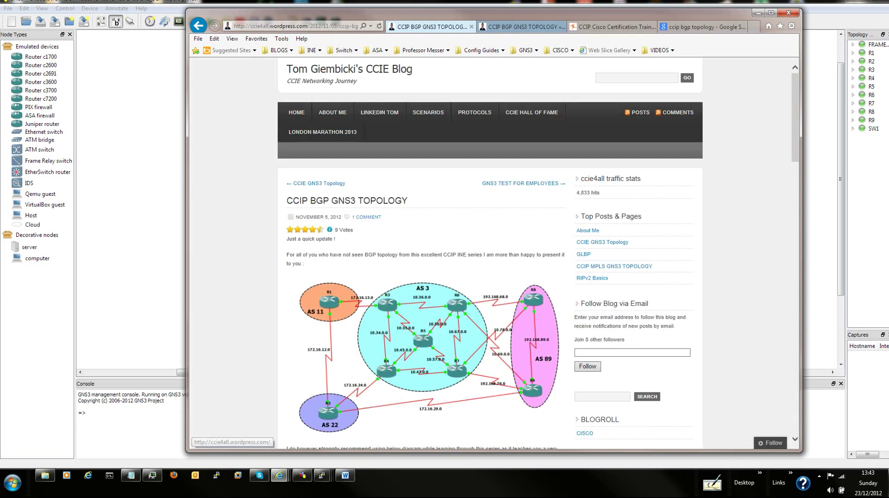
Review the blog post's BGP topology diagrams, comparing them against the GNS3 window.
scroll(426, 324, down, 3)
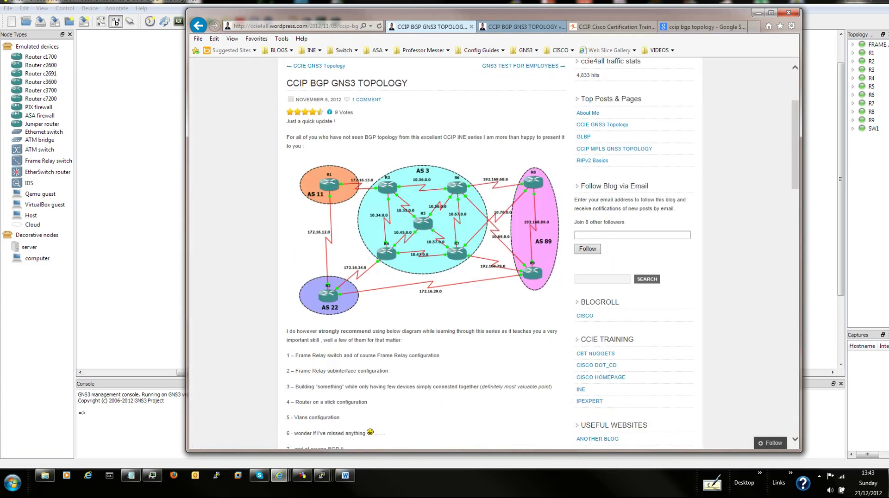
scroll(460, 149, down, 2)
scroll(461, 150, up, 1)
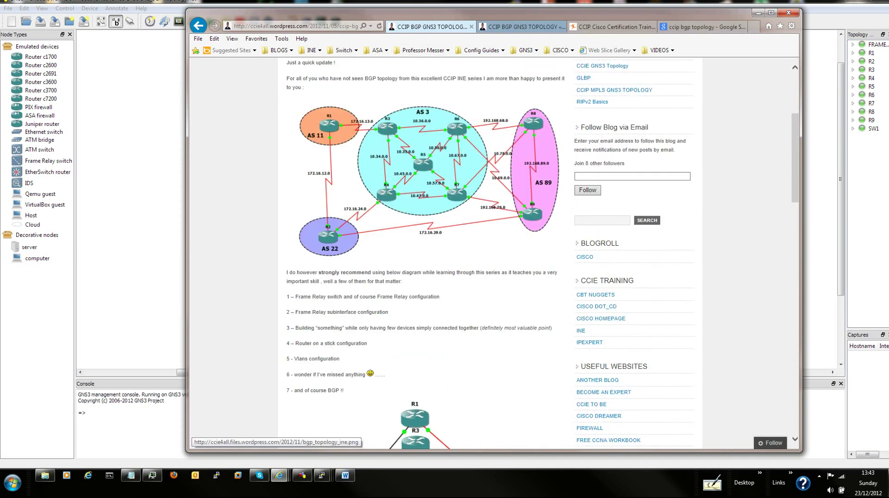
scroll(426, 188, down, 2)
scroll(426, 188, down, 2)
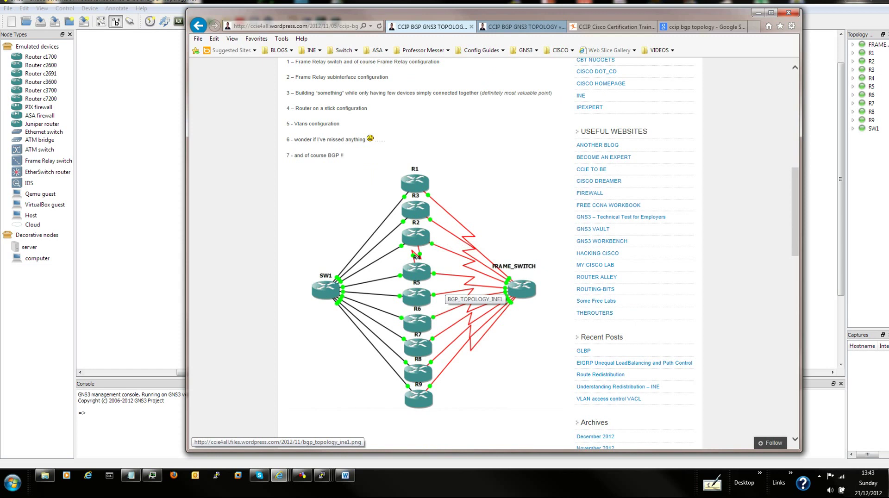
scroll(442, 290, up, 1)
scroll(436, 213, up, 4)
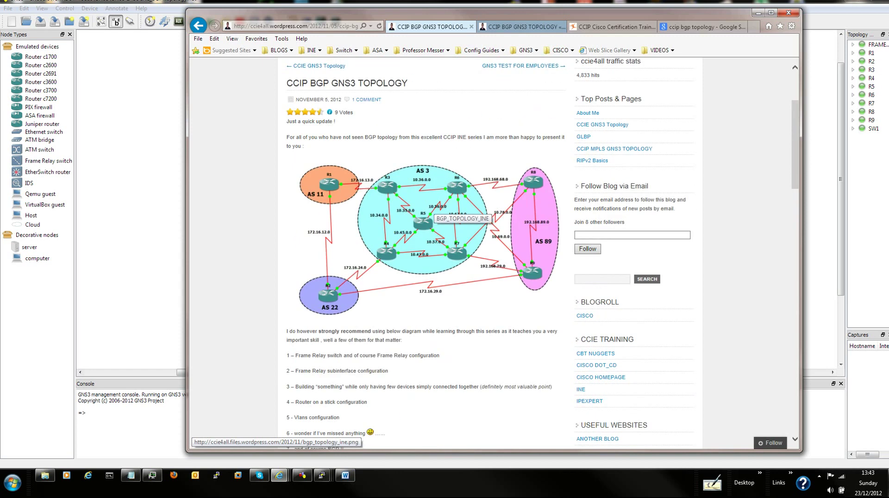
drag(463, 12, 879, 26)
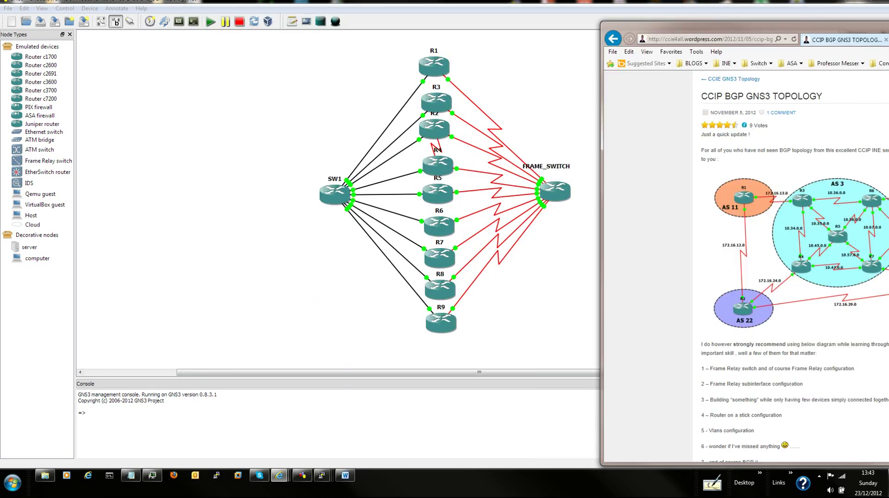
drag(741, 25, 284, 14)
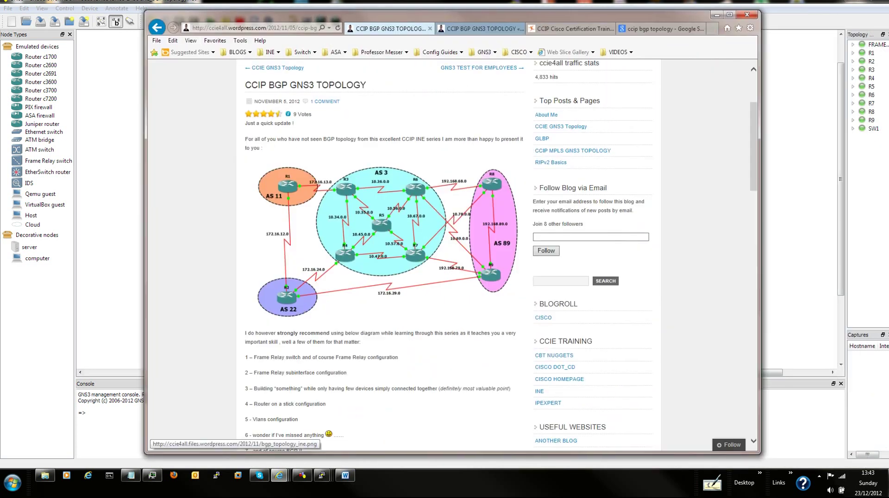
Scroll to the end of the post and download BGP_net.file.
scroll(380, 254, down, 3)
scroll(310, 329, down, 4)
scroll(311, 329, down, 4)
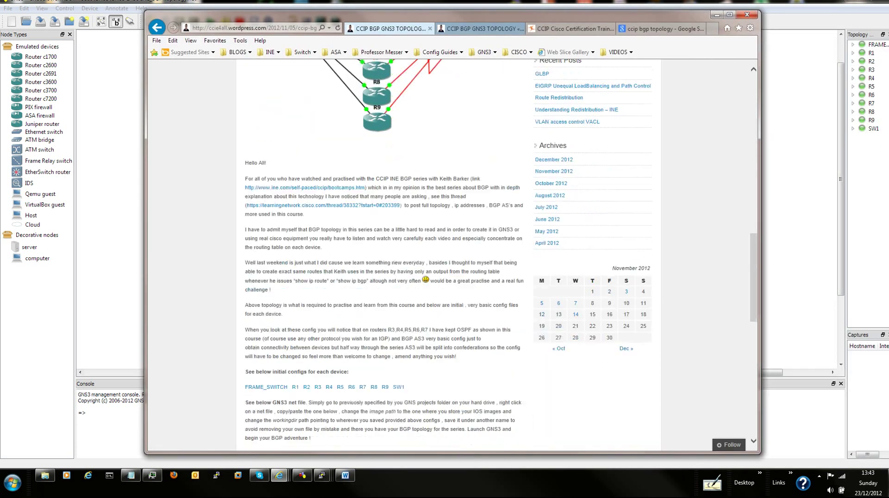
scroll(310, 328, down, 4)
scroll(310, 329, down, 4)
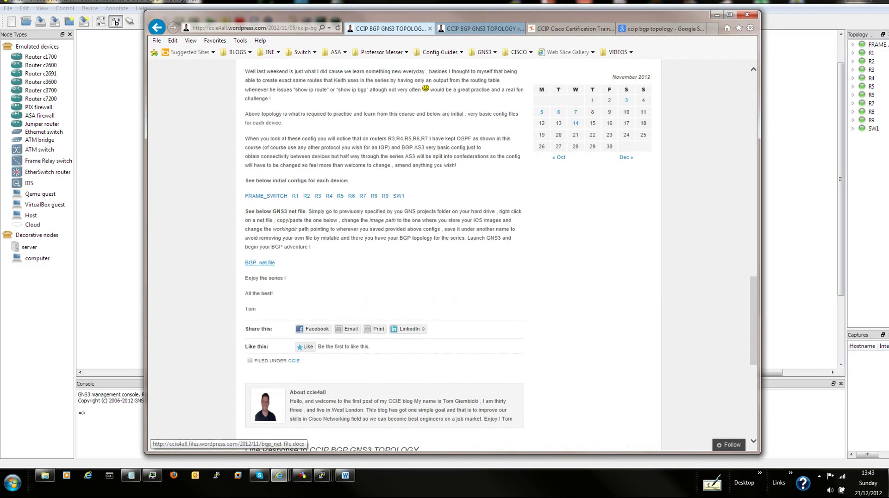
click(260, 263)
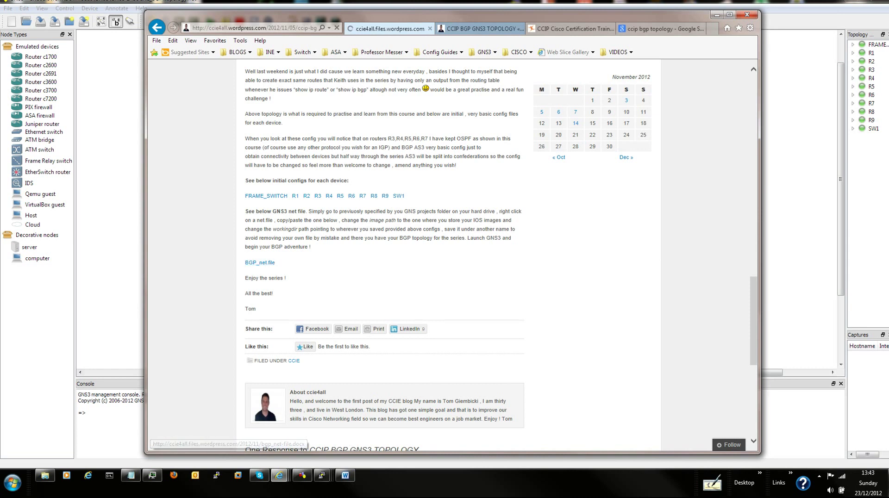
Open the downloaded bgp_net-file.docx in Word and skim its first page.
key(Return)
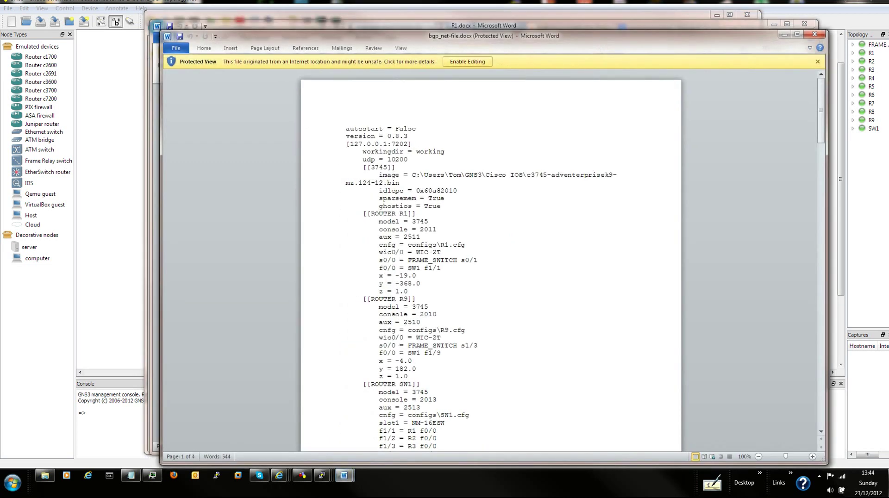
scroll(416, 214, down, 2)
scroll(416, 213, up, 2)
drag(346, 129, 433, 320)
click(433, 320)
scroll(433, 319, down, 1)
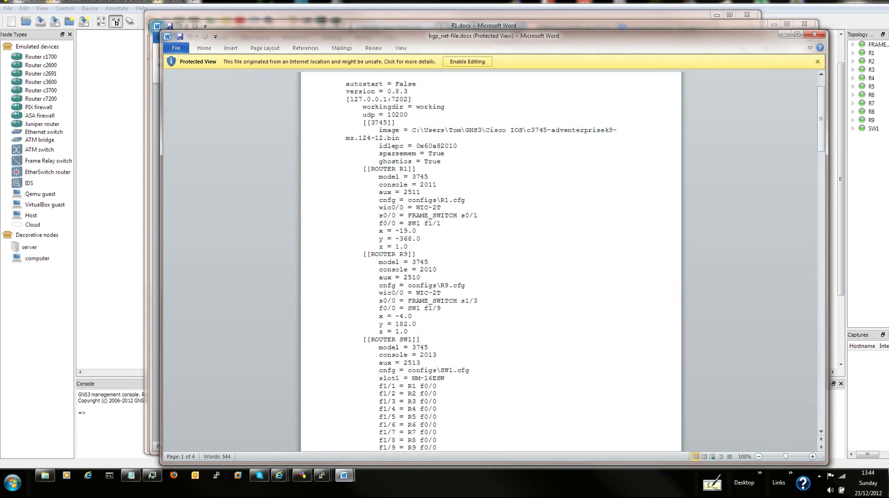
scroll(433, 319, down, 3)
scroll(491, 259, down, 1)
Inspect the net file's R1 block: WIC, Frame Relay interface and f0/0 link to SW1.
drag(380, 101, 428, 109)
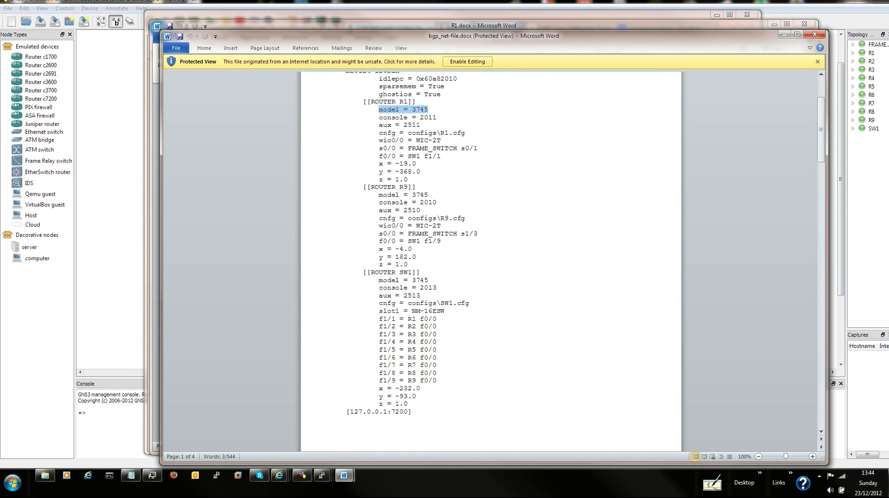
drag(379, 141, 441, 141)
click(408, 180)
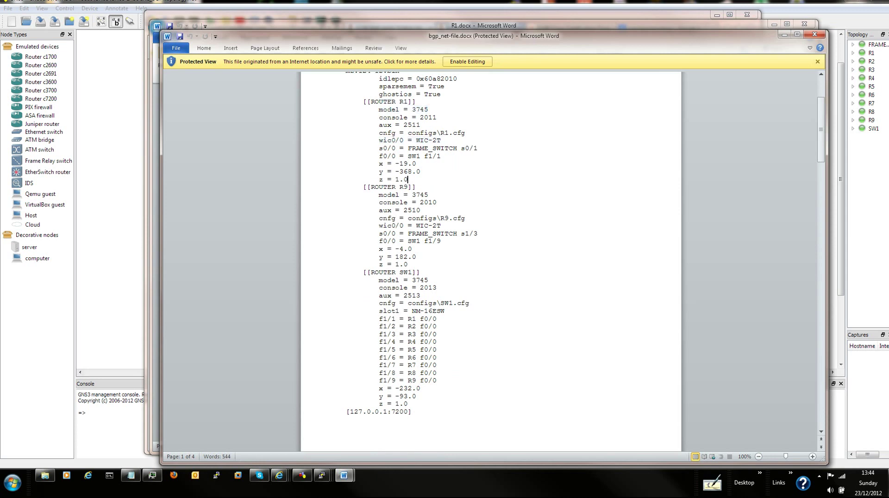
drag(379, 149, 460, 148)
drag(379, 156, 461, 148)
click(416, 163)
click(420, 172)
drag(379, 156, 442, 156)
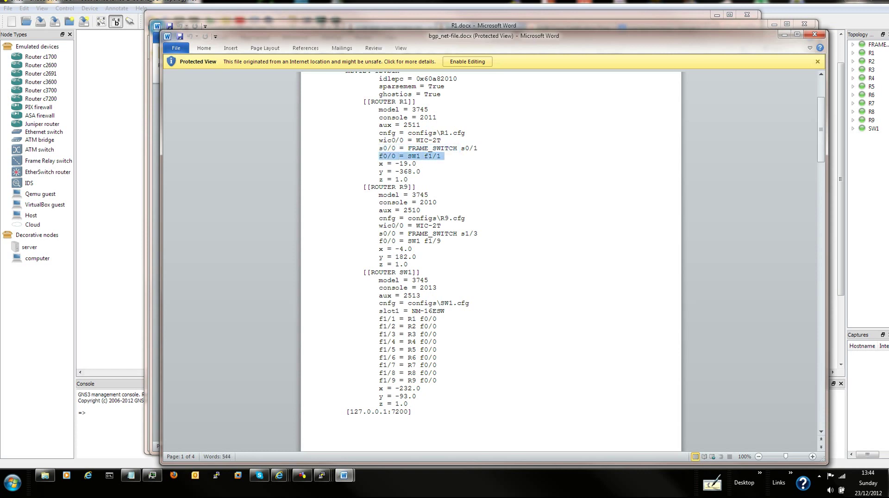
click(428, 194)
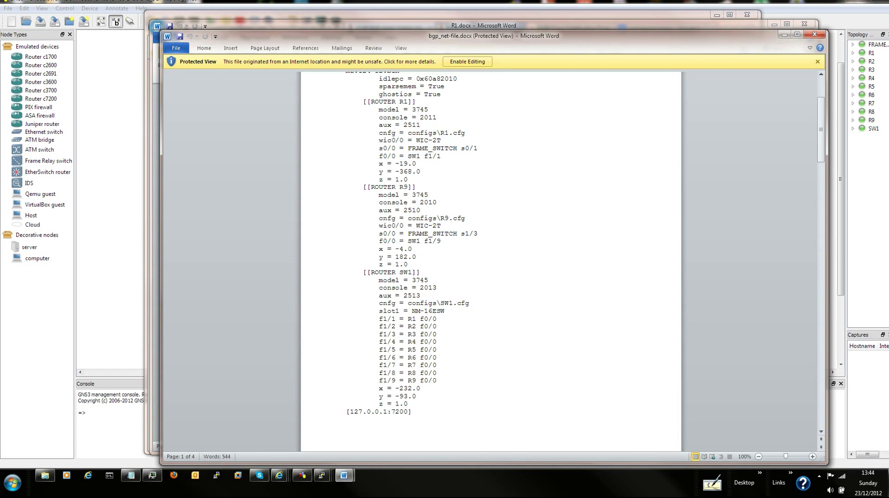
drag(379, 140, 461, 149)
click(441, 156)
drag(376, 148, 478, 148)
click(477, 149)
Scroll through the remaining router blocks of the net file through page 2.
scroll(490, 260, down, 2)
scroll(491, 259, down, 3)
scroll(491, 260, down, 2)
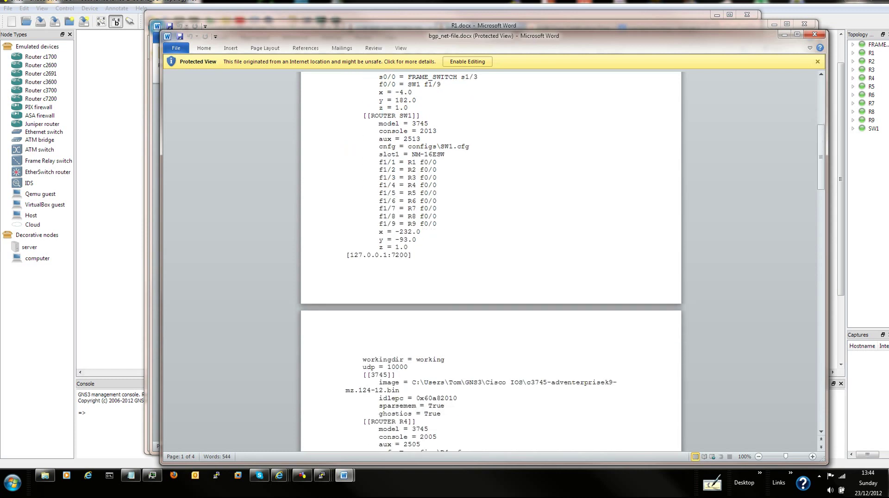
scroll(491, 260, down, 4)
scroll(491, 260, down, 8)
scroll(491, 259, down, 8)
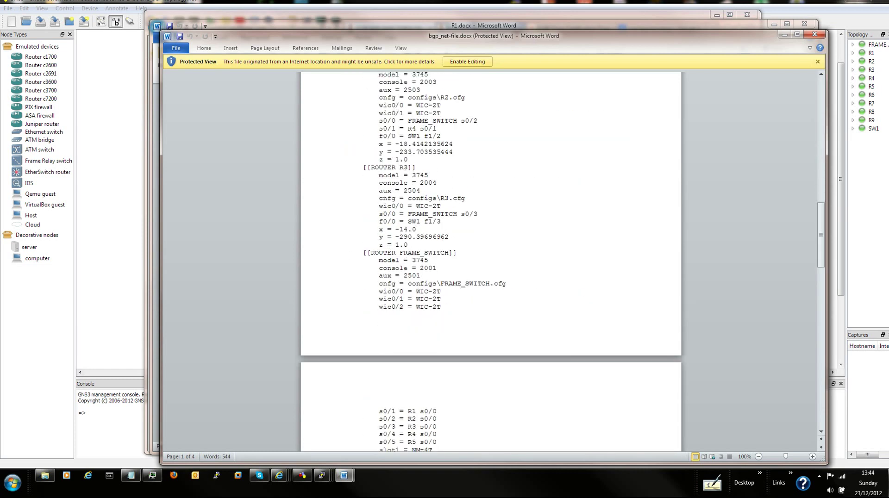
drag(602, 36, 624, 22)
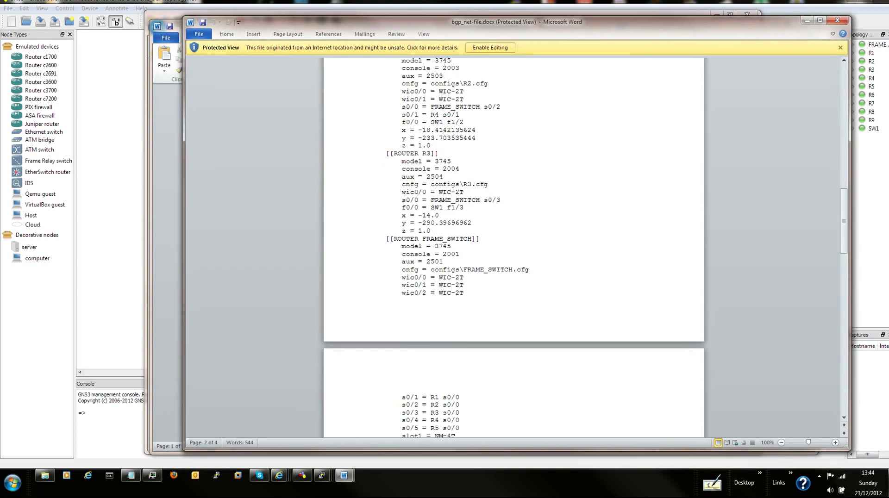
scroll(514, 246, down, 15)
scroll(514, 245, up, 2)
scroll(514, 245, up, 6)
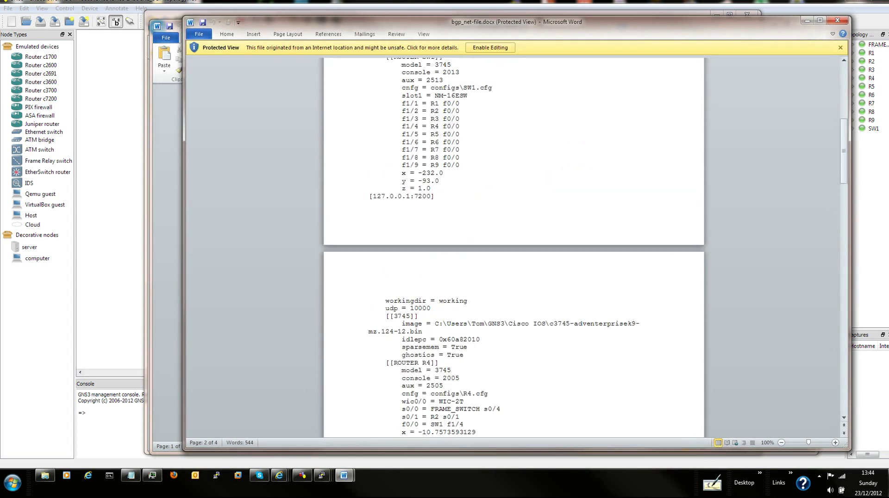
scroll(514, 246, up, 2)
drag(431, 76, 471, 413)
scroll(471, 413, down, 5)
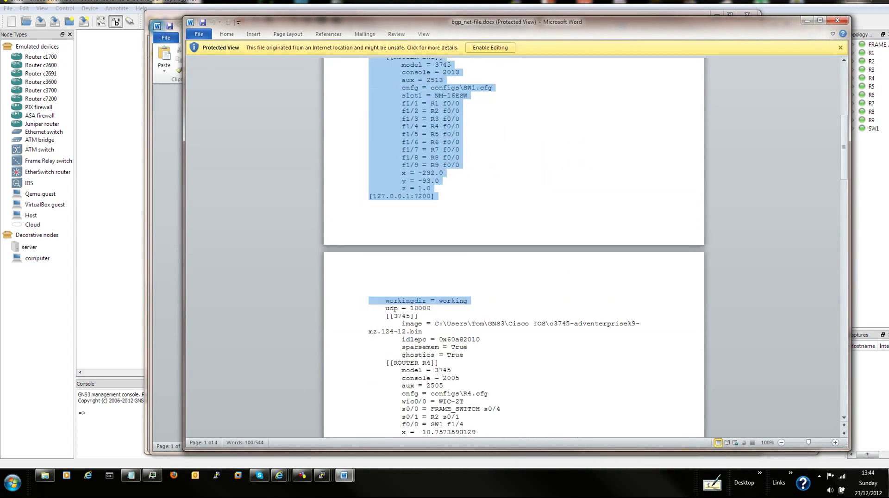
scroll(471, 413, down, 6)
Close the net file document, minimise R1.docx, and return to the blog post.
click(460, 222)
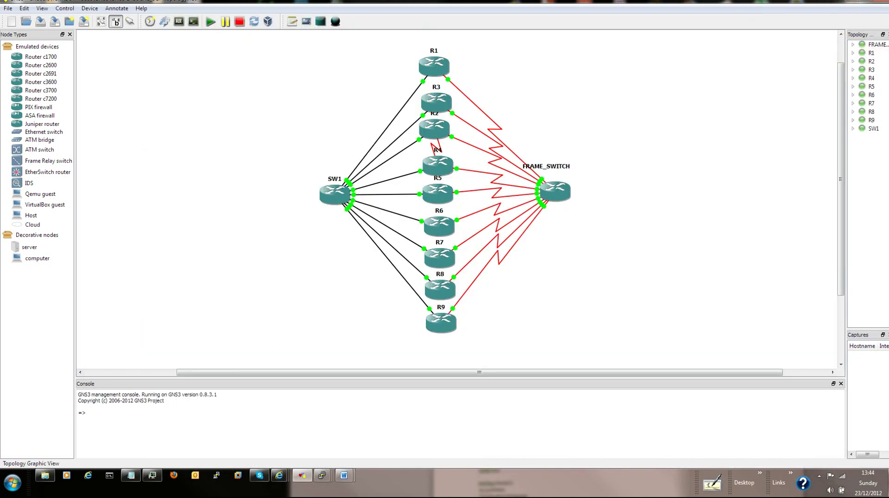
click(397, 428)
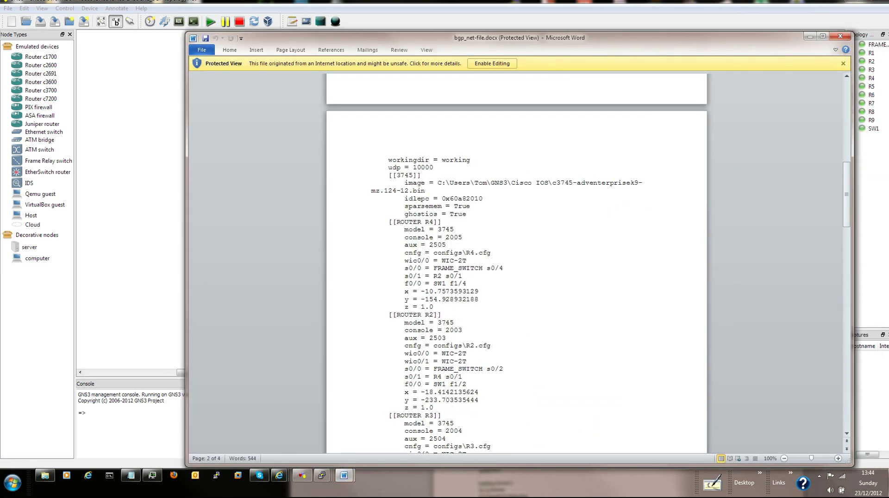
click(840, 36)
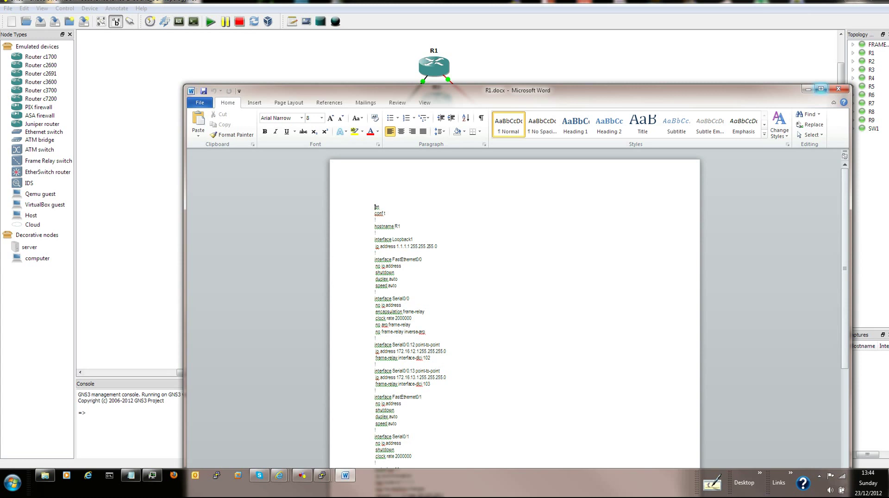
click(808, 89)
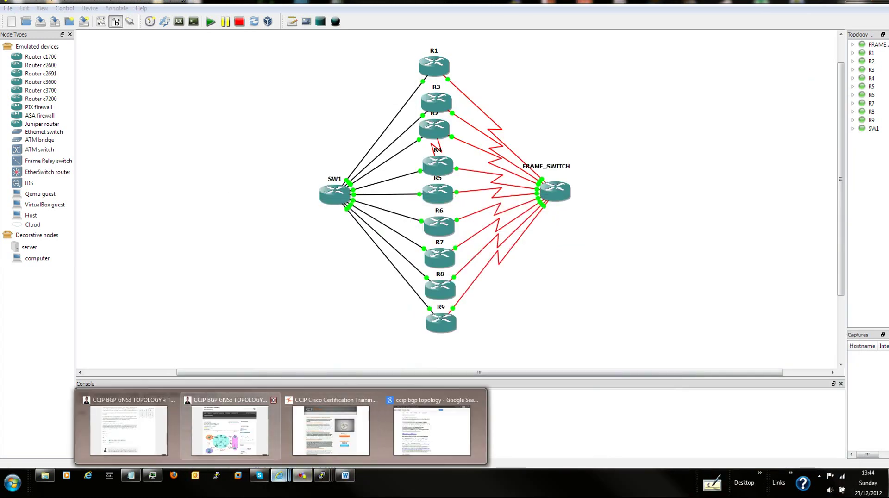
click(229, 431)
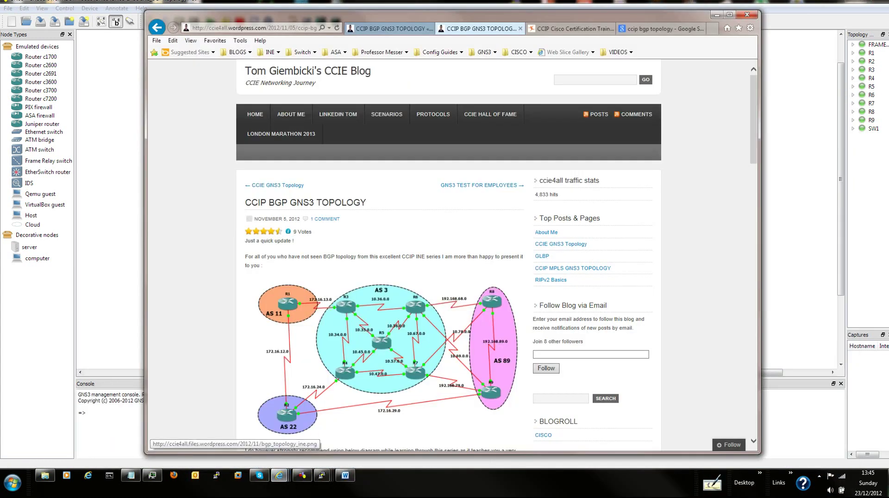
Show the blog's FRAME_SWITCH, R1–R9 and SW1 config links with the browser beside GNS3.
scroll(384, 254, down, 5)
scroll(384, 255, down, 5)
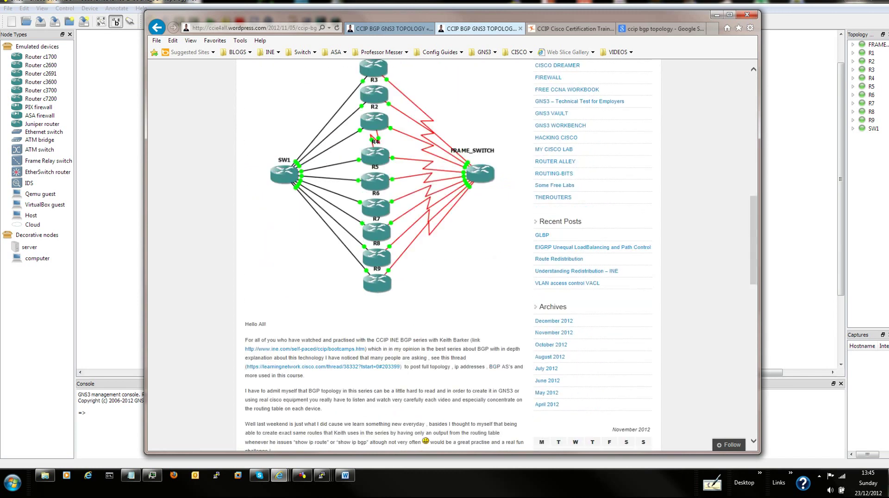
scroll(384, 255, down, 5)
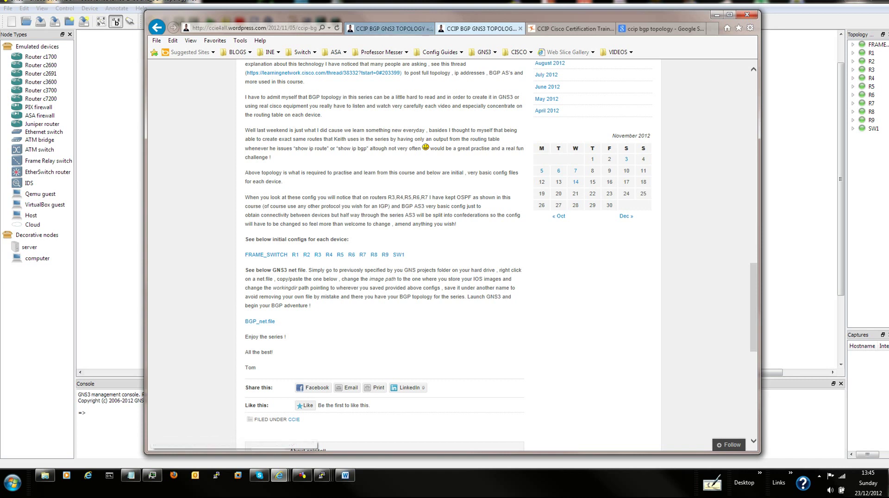
mouse_move(463, 14)
mouse_down()
mouse_move(836, 21)
mouse_move(562, 25)
mouse_up()
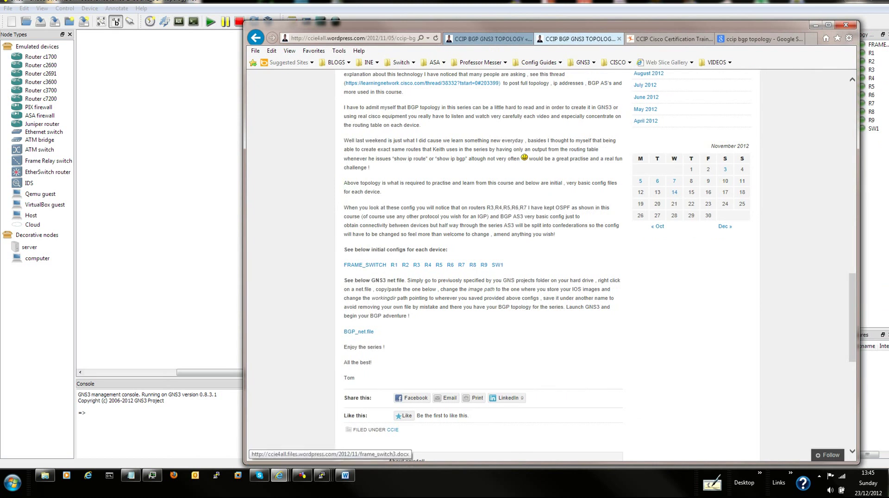
drag(439, 24, 618, 18)
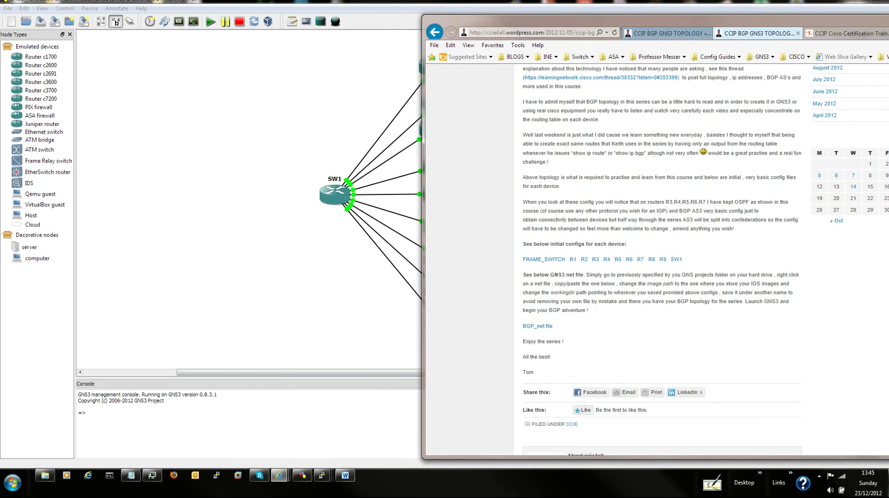
Open the R1 router console from the group of console windows.
click(322, 476)
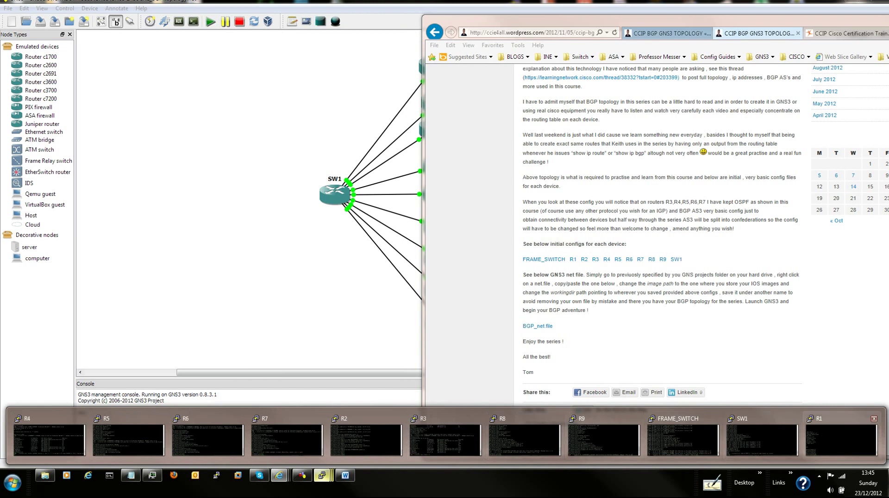
click(841, 439)
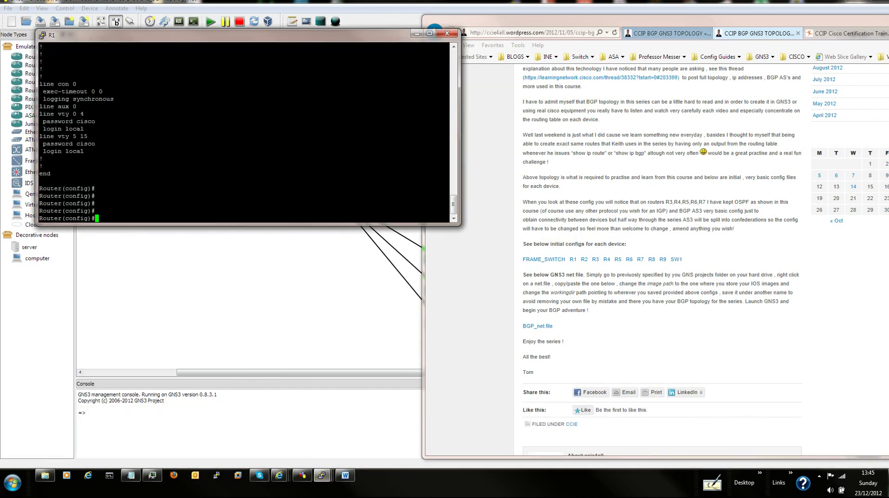
scroll(246, 132, up, 1)
scroll(246, 132, up, 1)
scroll(245, 132, up, 5)
scroll(245, 132, up, 5)
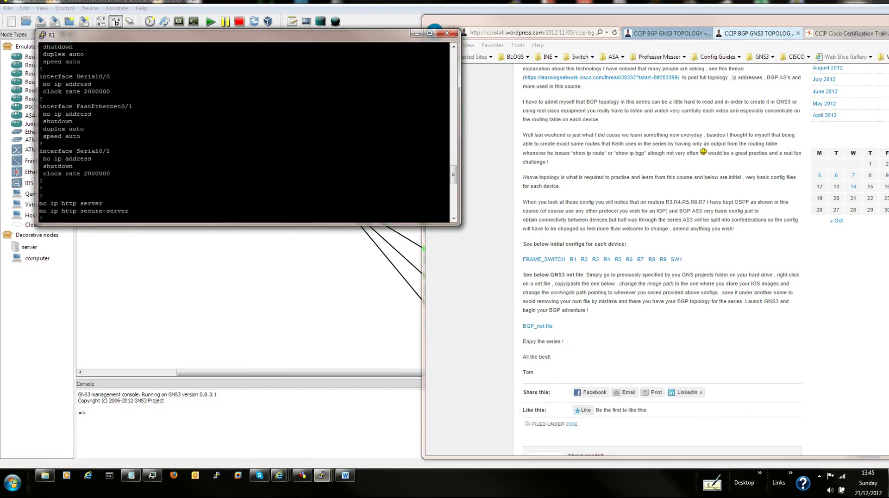
scroll(245, 132, down, 10)
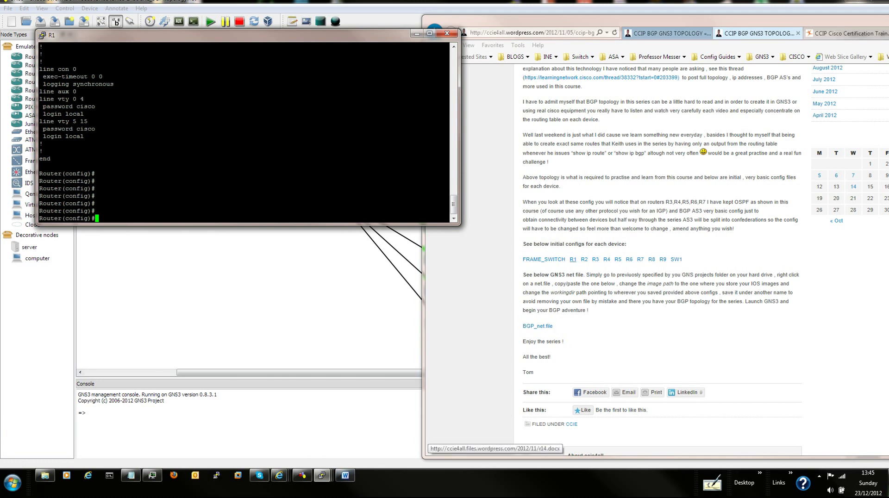
Paste R1.docx's full config, ending with router bgp 11 neighbors, into R1's console and close Word.
click(573, 260)
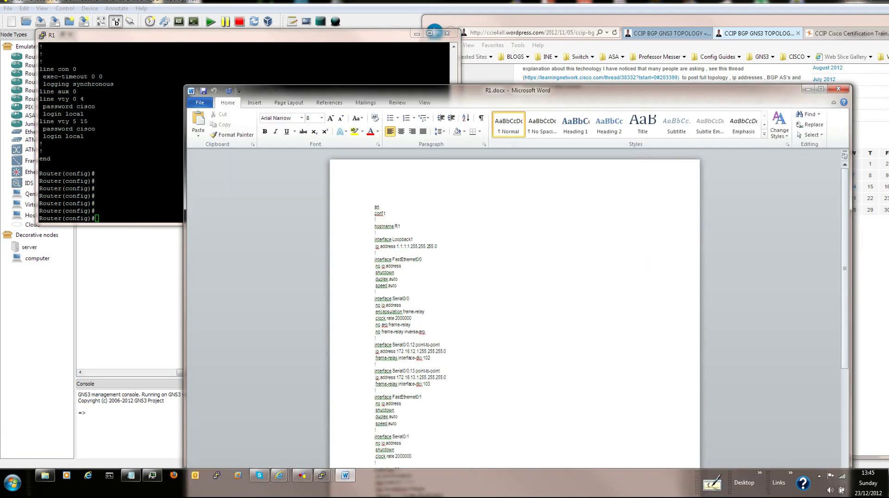
drag(463, 91, 614, 33)
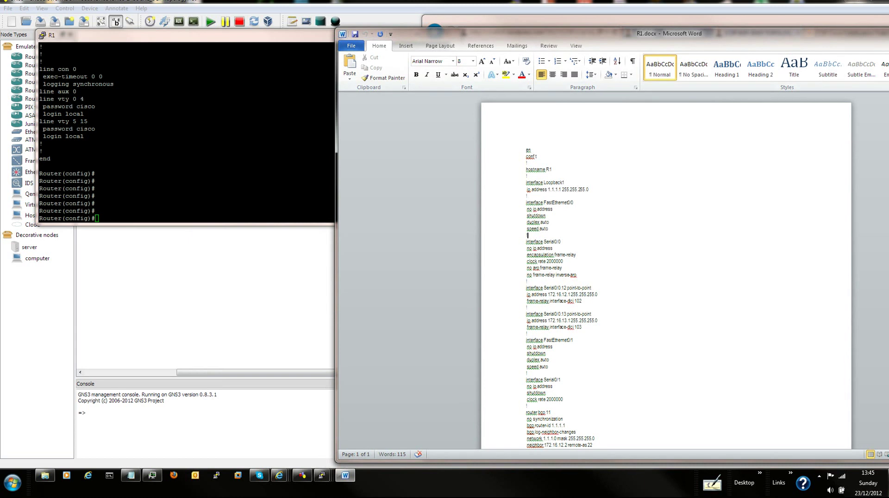
key(ctrl+a)
key(ctrl+c)
key(alt+Tab)
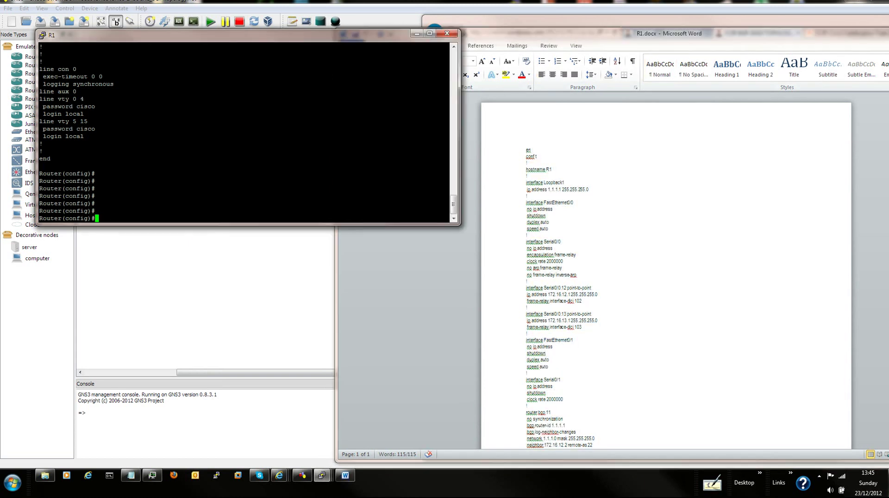
key(shift+Insert)
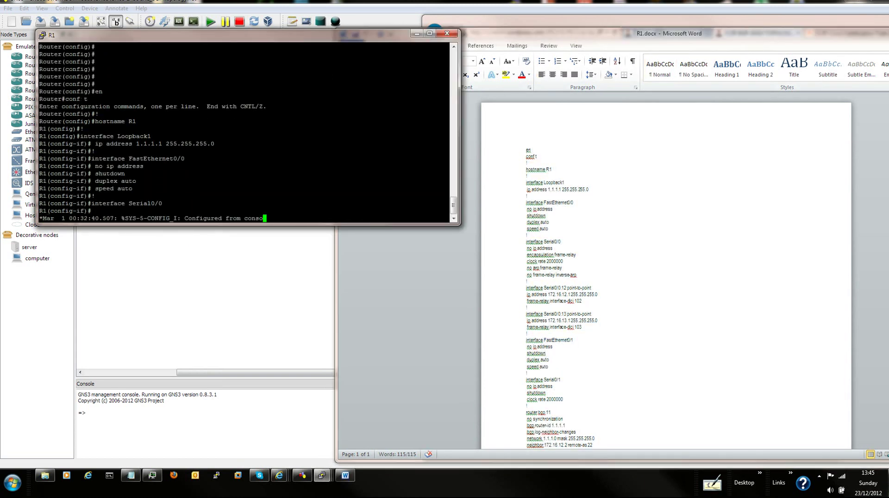
key(alt+Tab)
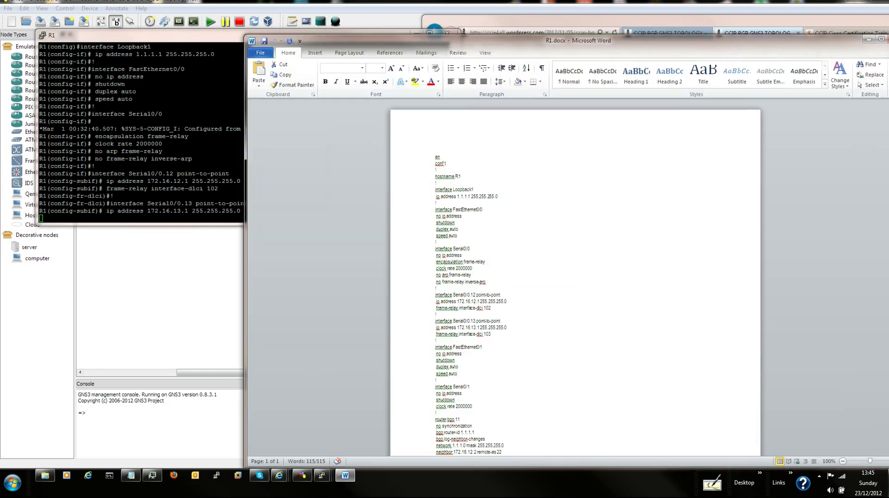
key(ctrl+a)
key(alt+F4)
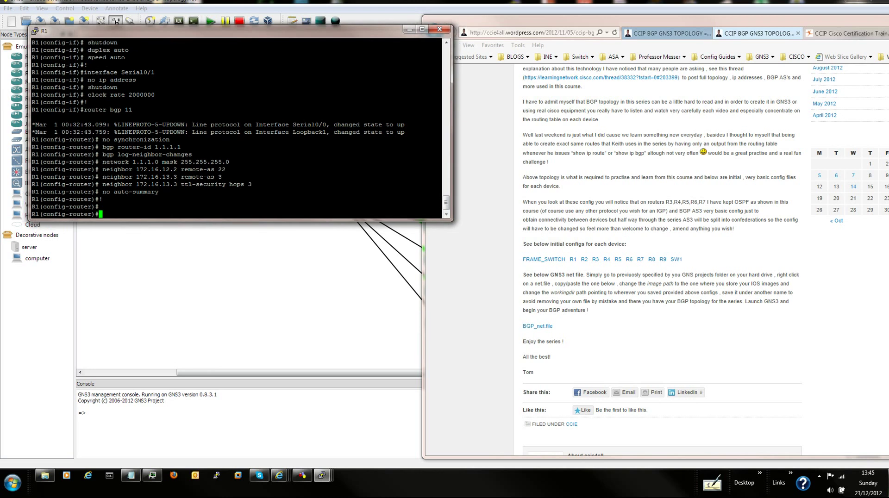
Review the blog tab's lab diagram beside the R1 console, then switch to the INE CCIP tab.
drag(523, 21, 394, 21)
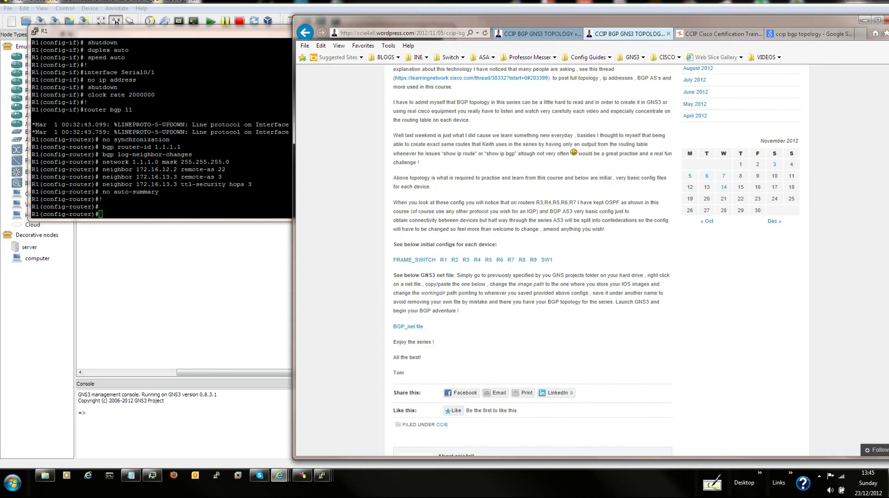
key(ctrl+shift+Tab)
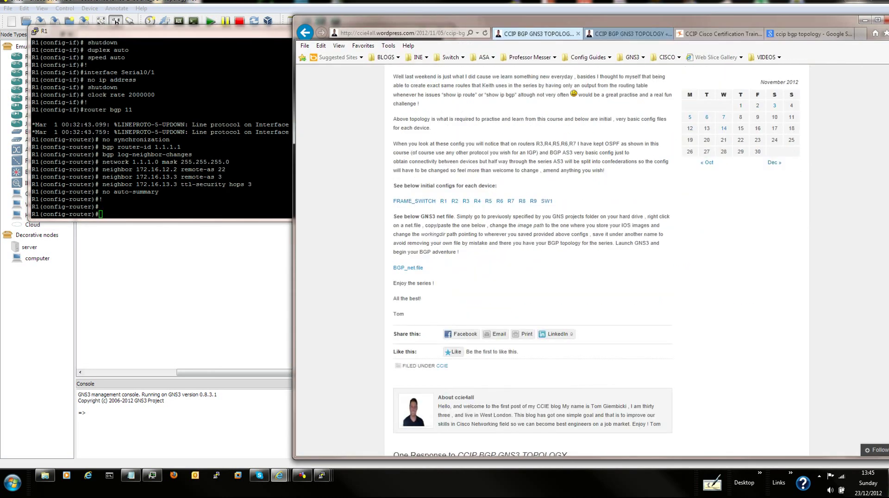
scroll(533, 260, up, 5)
scroll(532, 259, down, 3)
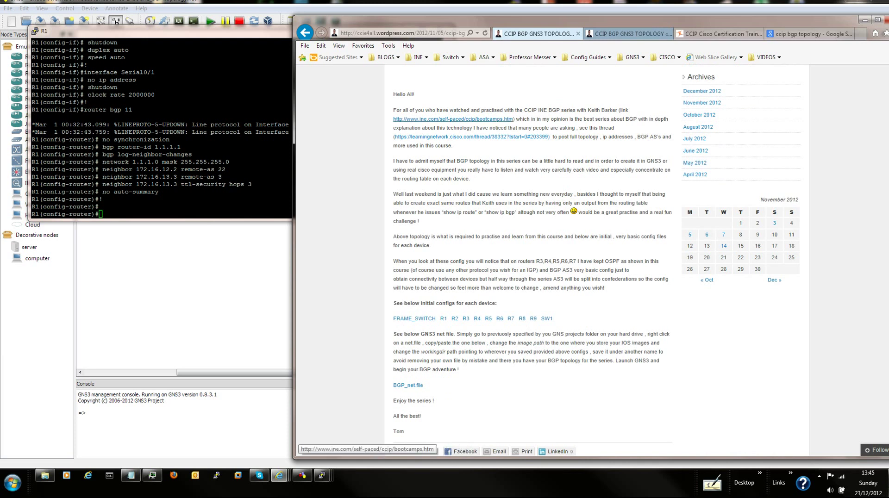
scroll(452, 119, up, 6)
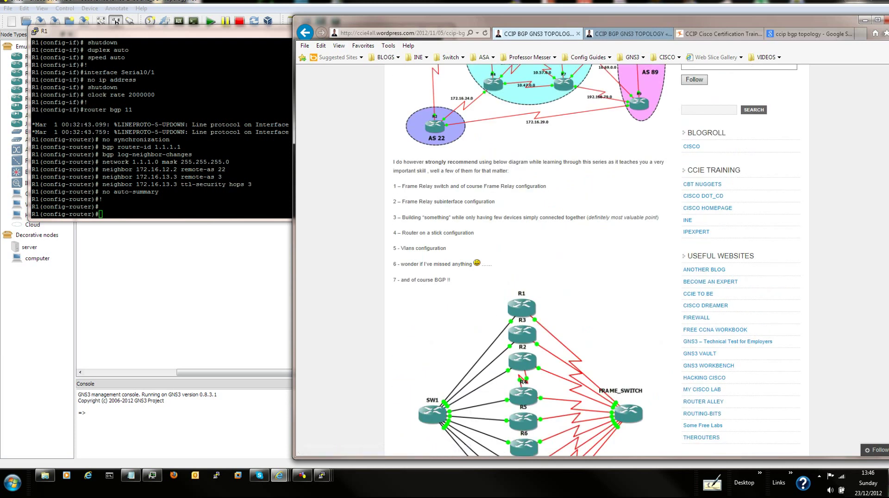
scroll(453, 119, down, 3)
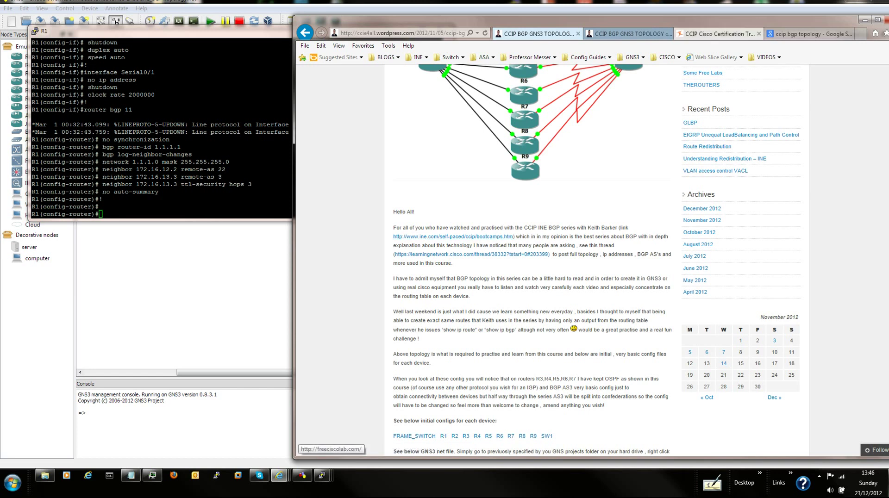
click(715, 34)
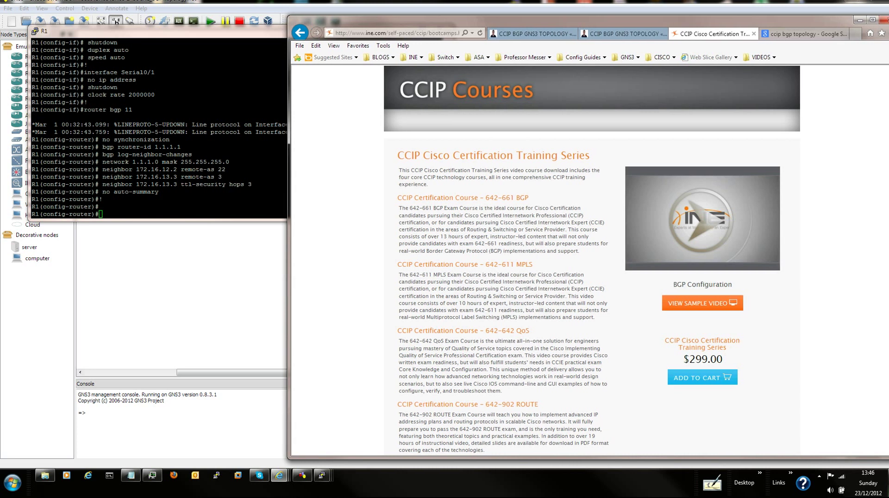
Read the INE CCIP course description and launch the BGP Configuration sample video.
drag(579, 20, 530, 11)
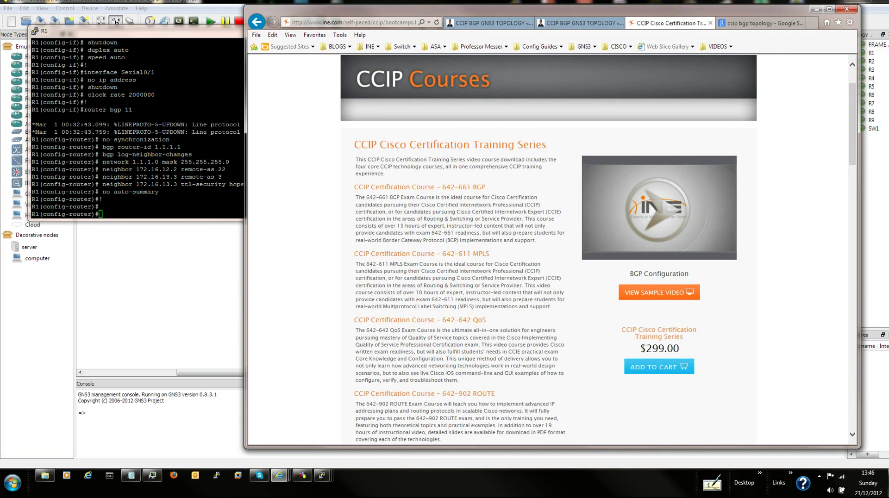
drag(355, 194, 525, 431)
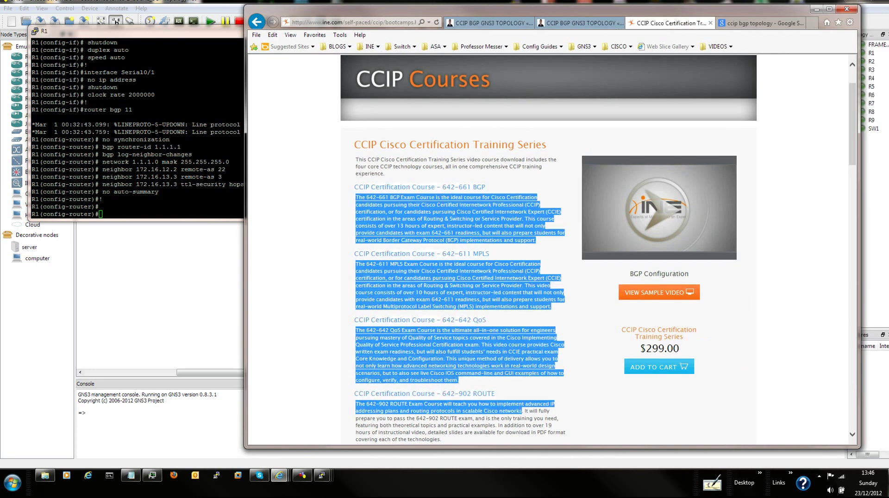
click(525, 430)
scroll(555, 278, down, 3)
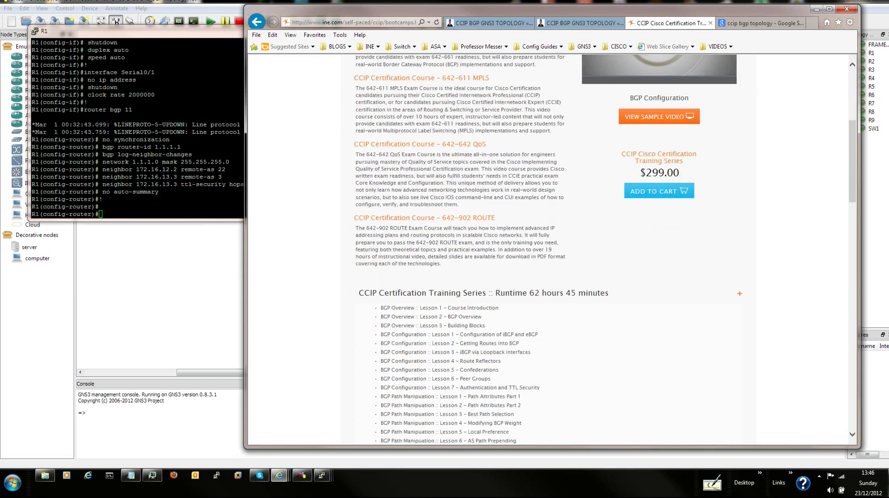
scroll(556, 278, up, 3)
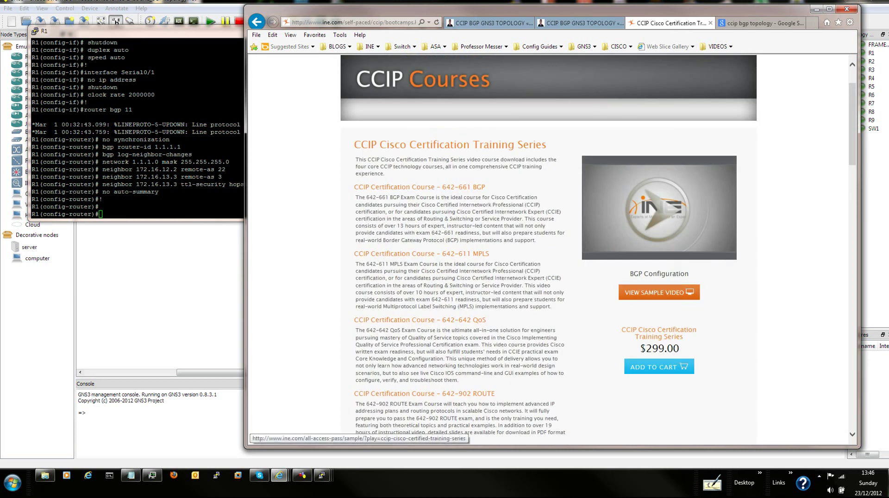
click(659, 292)
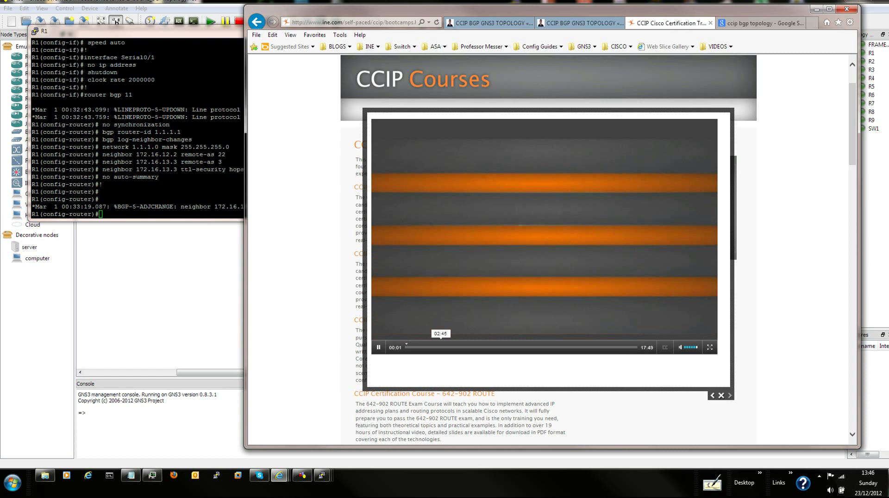
Pause the INE BGP Configuration sample video at 04:28.
key(space)
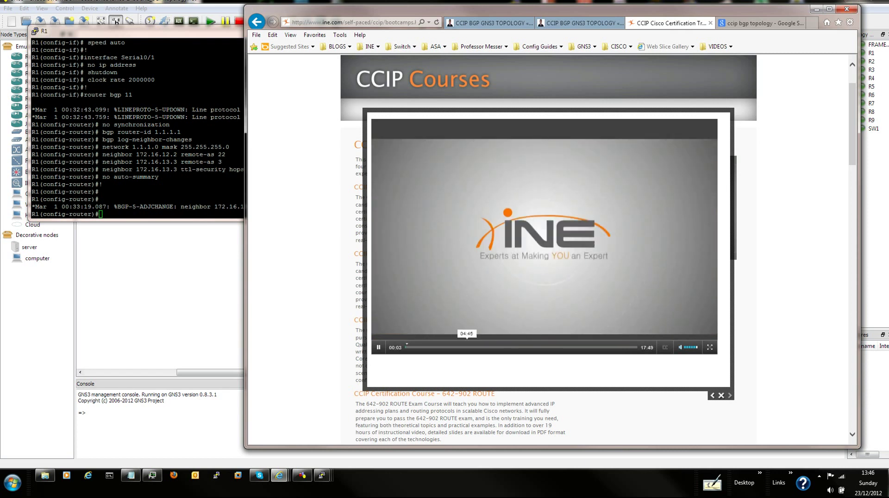
click(462, 347)
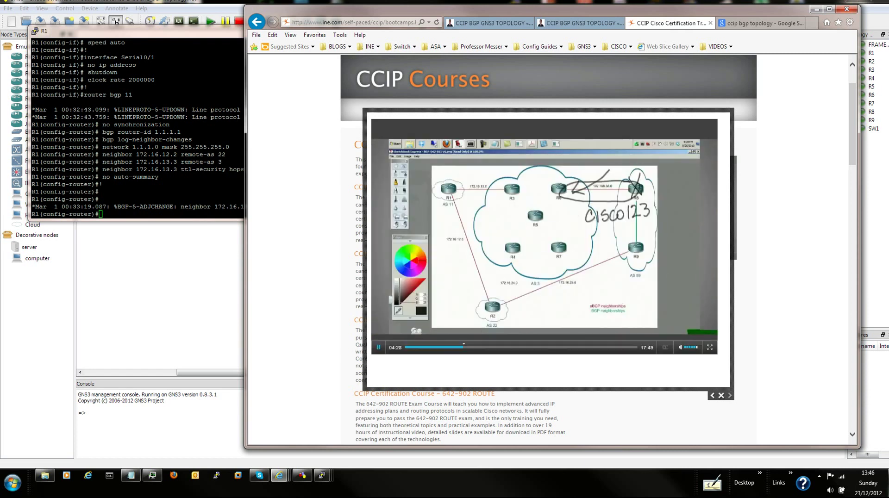
key(space)
mouse_move(551, 9)
mouse_down()
mouse_move(621, 24)
mouse_move(527, 22)
mouse_up()
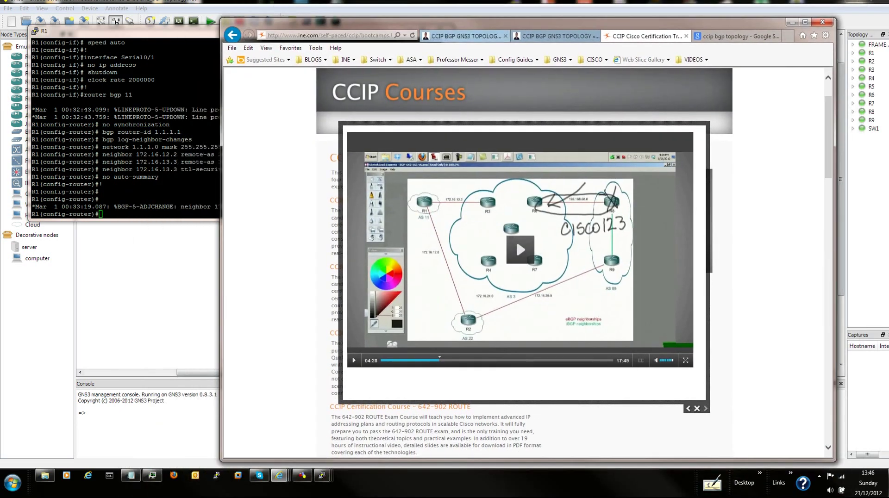
Glance at the blog tab, return to the video tab, and bring the GNS3 topology forward.
click(463, 35)
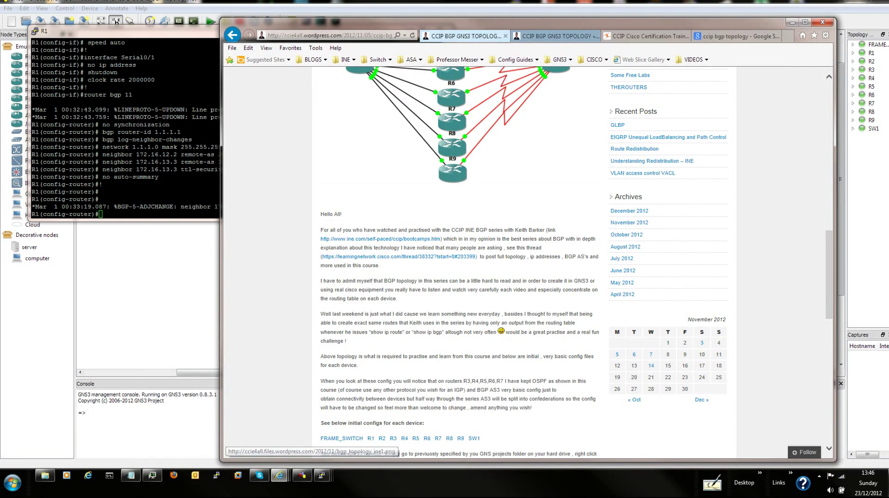
scroll(463, 209, down, 2)
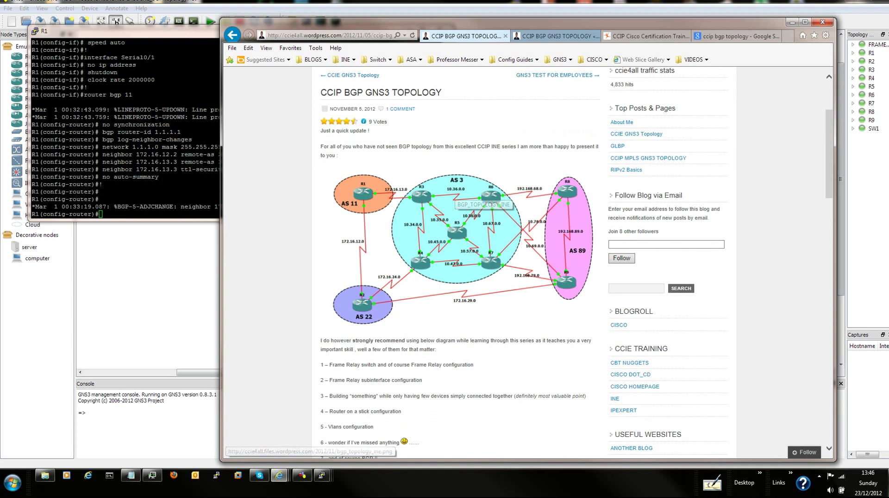
click(649, 36)
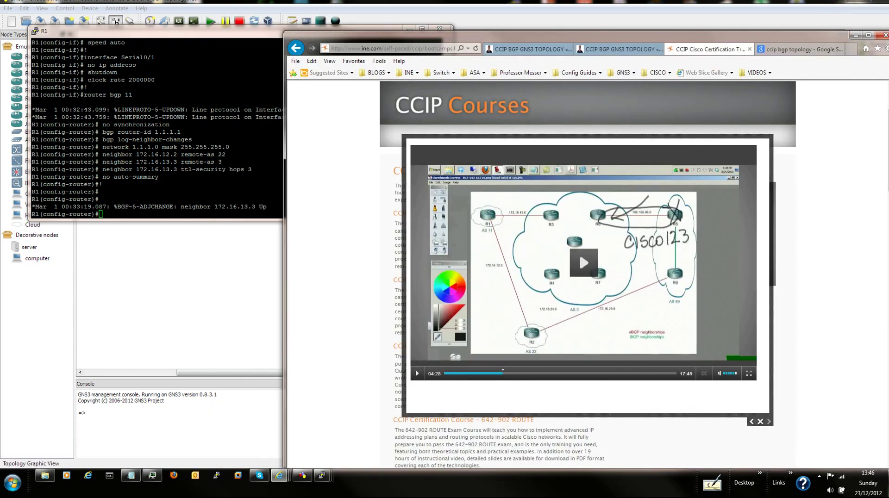
click(302, 476)
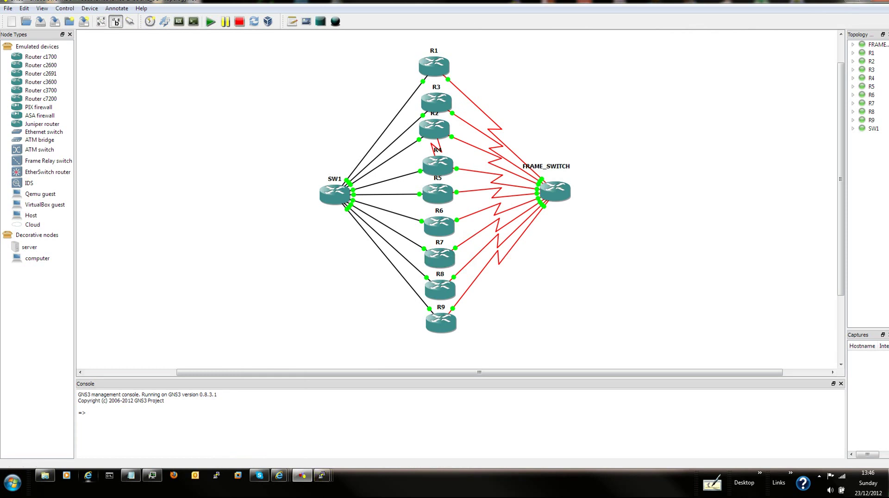
mouse_move(279, 476)
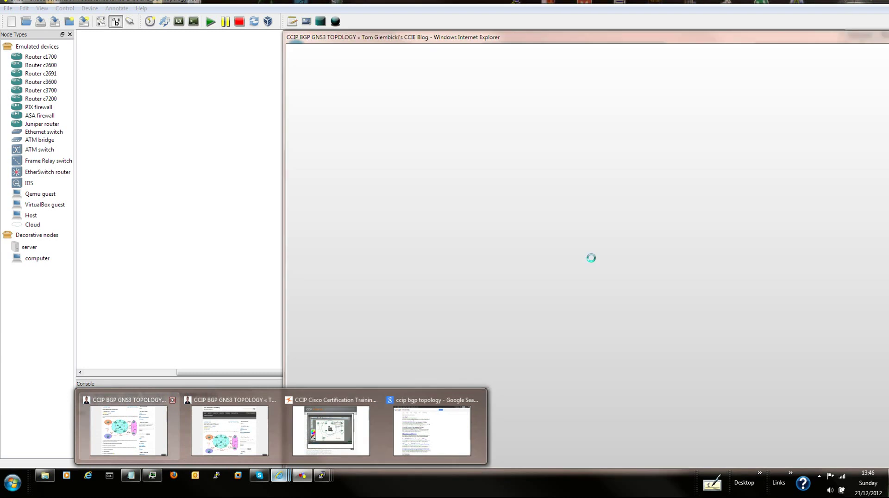
Reopen the CCIP BGP GNS3 TOPOLOGY post from Google's first result, beside GNS3.
click(230, 429)
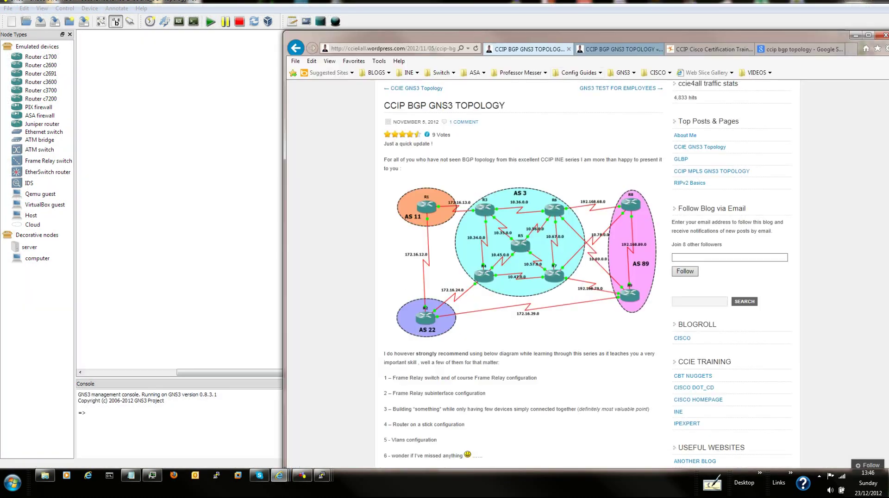
drag(603, 36, 575, 15)
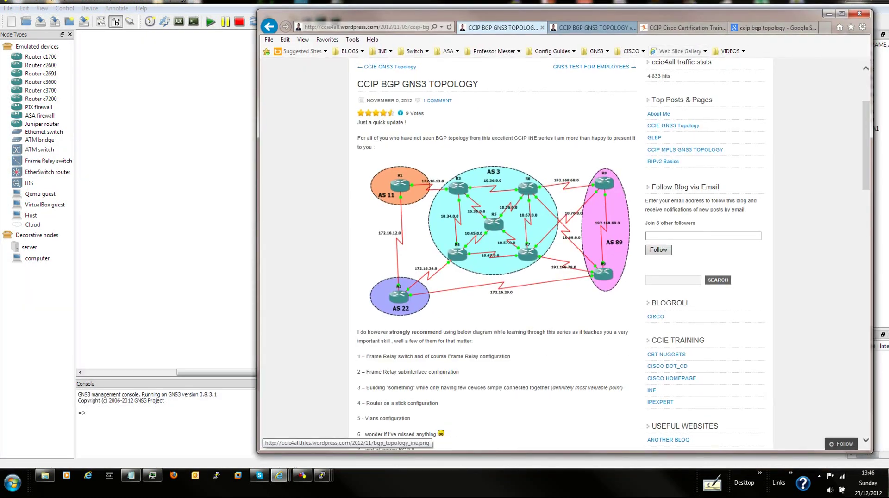
scroll(494, 222, up, 3)
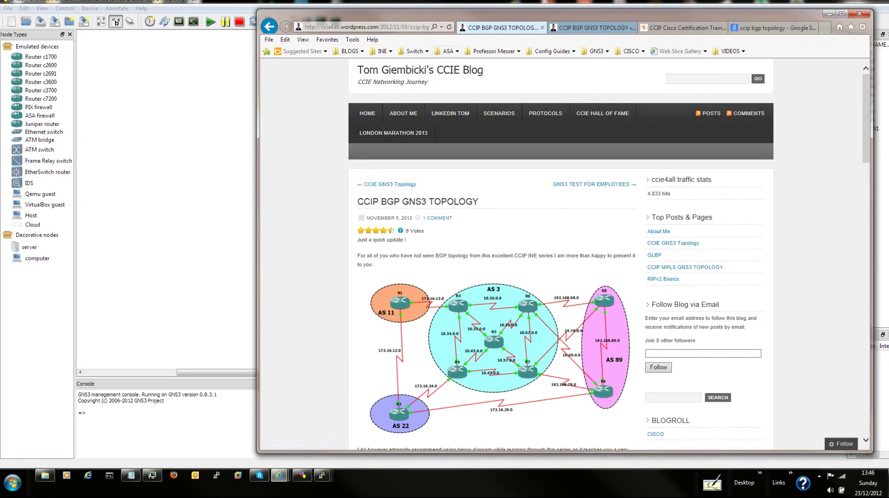
key(alt+Home)
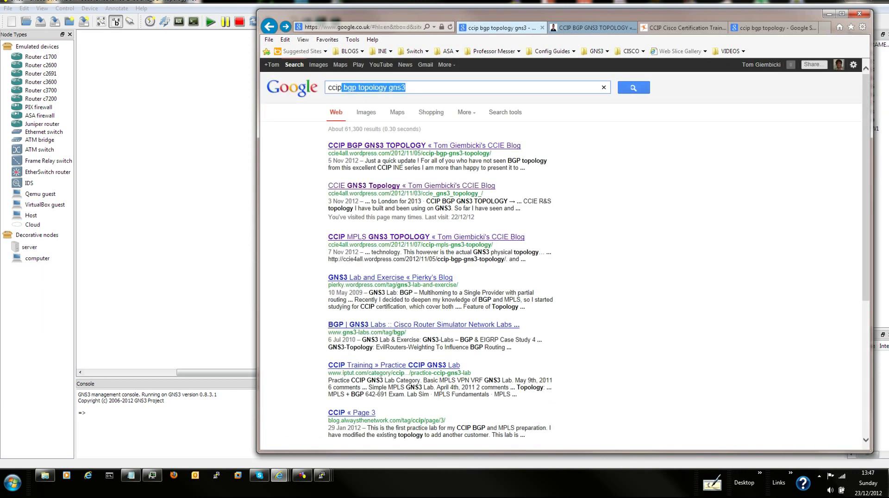
click(424, 146)
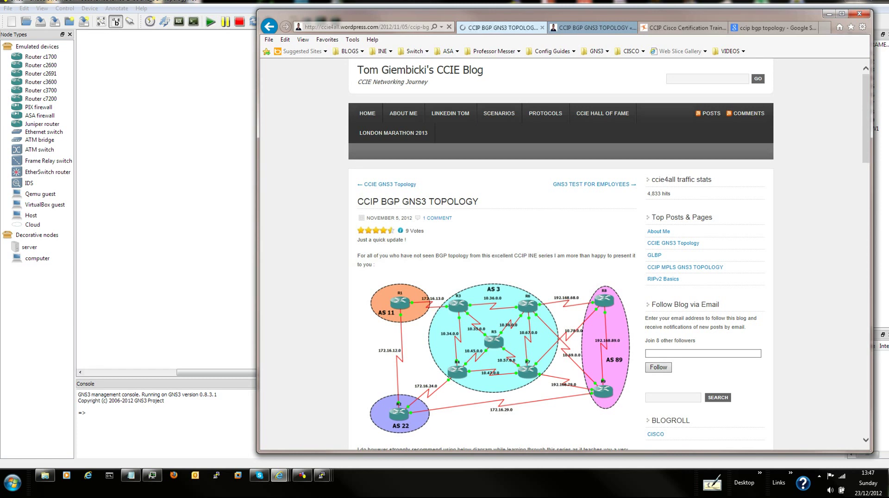
scroll(560, 254, down, 10)
Scroll the blog post and move the browser aside to glance at the GNS3 topology.
scroll(560, 254, down, 5)
scroll(560, 255, down, 5)
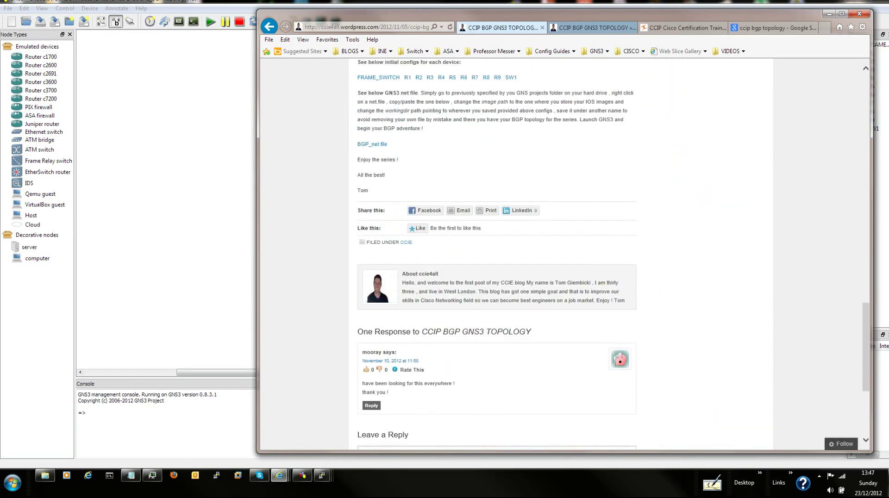
scroll(560, 255, up, 5)
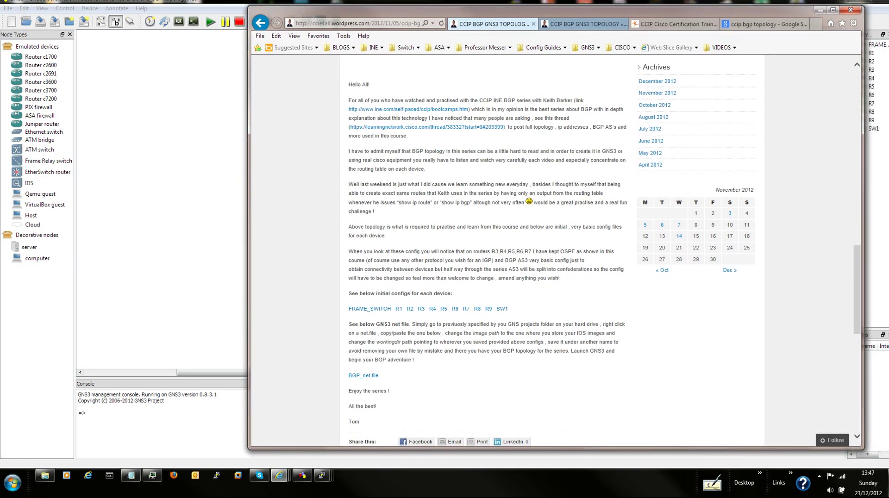
scroll(510, 255, down, 4)
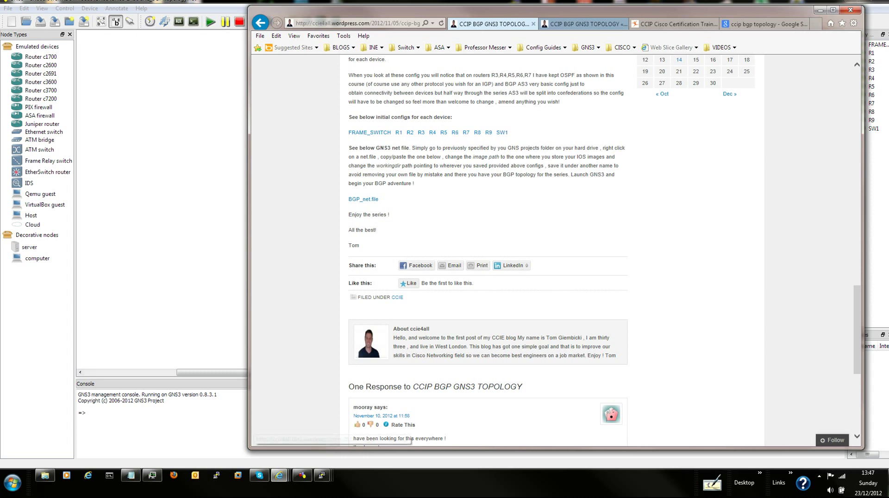
drag(556, 9, 690, 8)
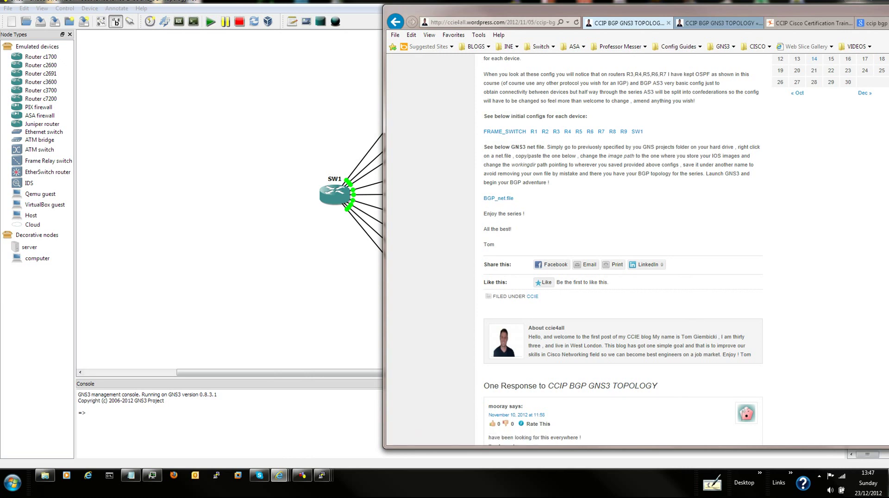
drag(510, 9, 407, 9)
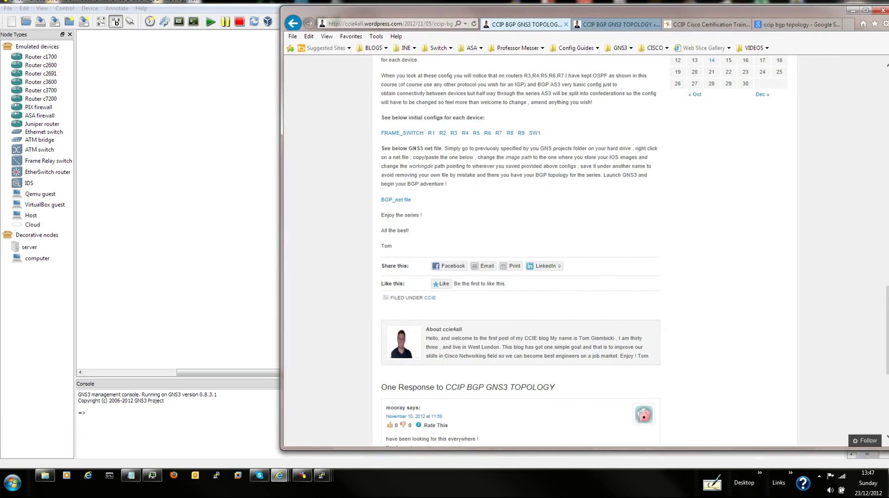
Switch to the second CCIP BGP GNS3 TOPOLOGY tab at its device config links.
click(616, 25)
scroll(519, 250, up, 3)
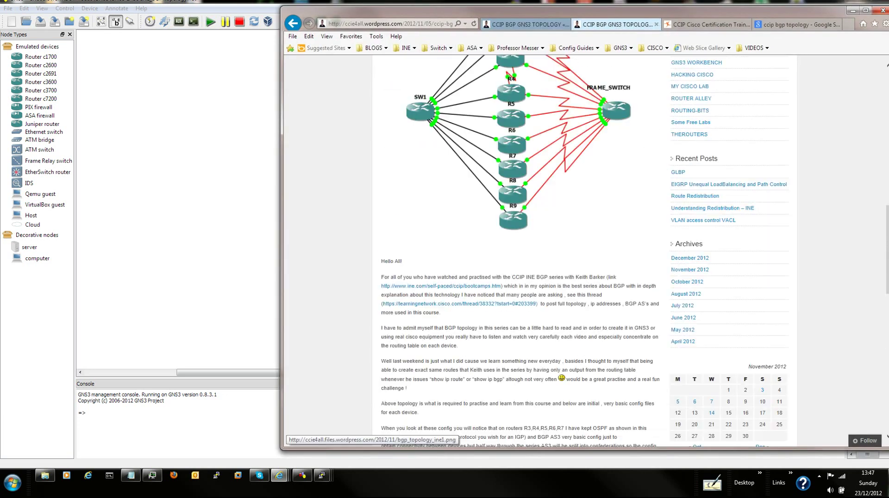
scroll(519, 250, down, 3)
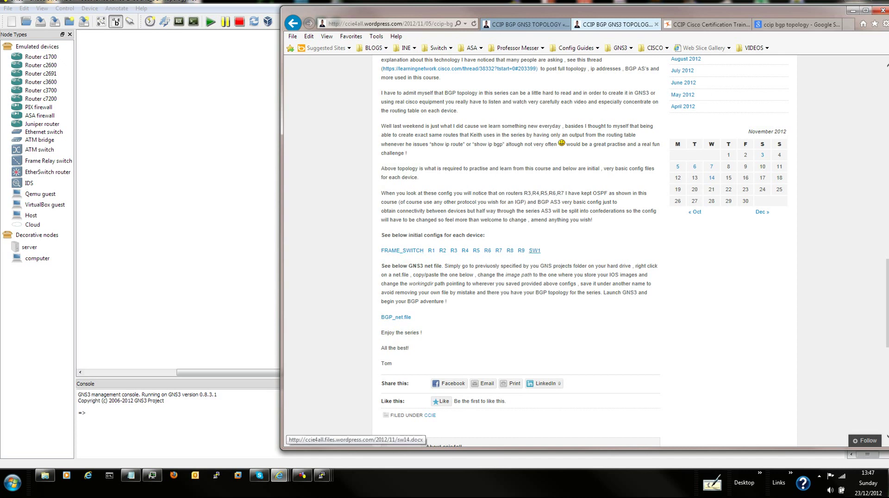
Bring up the R6 console and check interface status with 'do sh ip int br'.
click(322, 476)
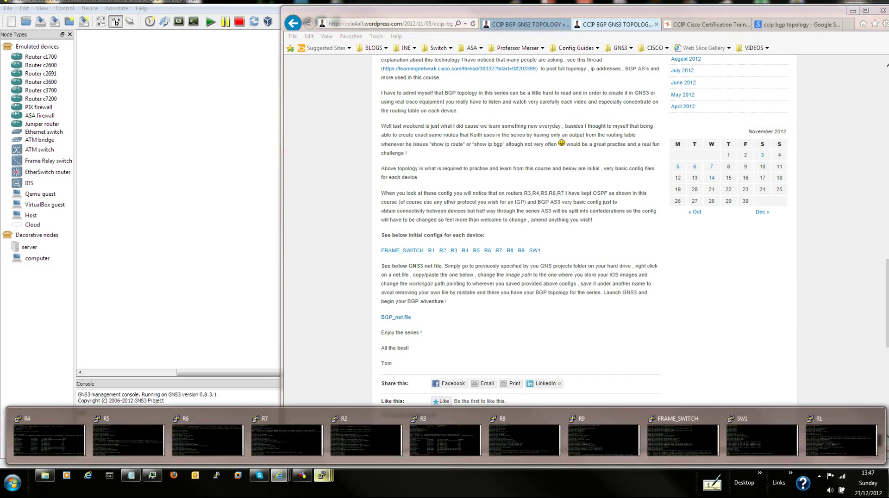
click(207, 438)
key(Return)
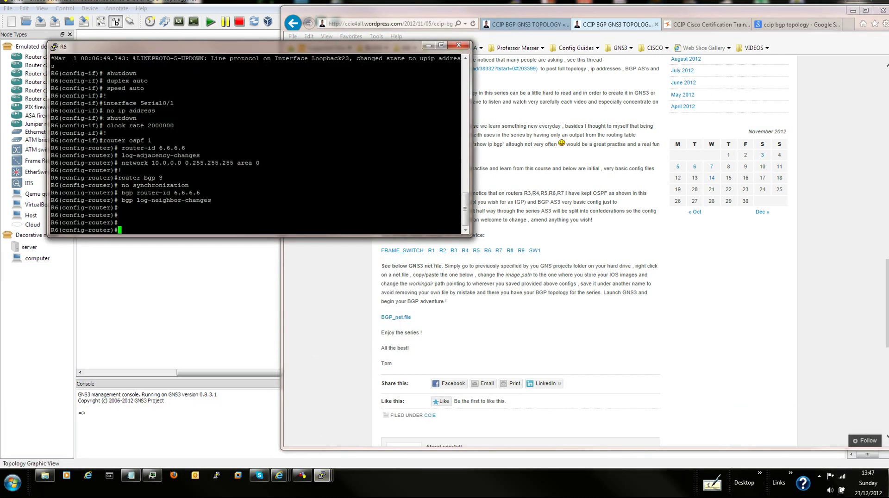
key(Return)
key(Return)
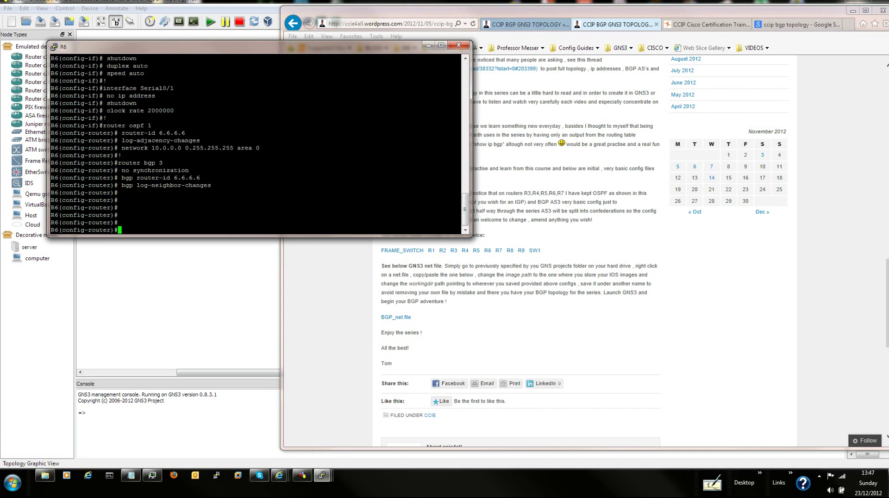
text(do sh ip int br)
key(Return)
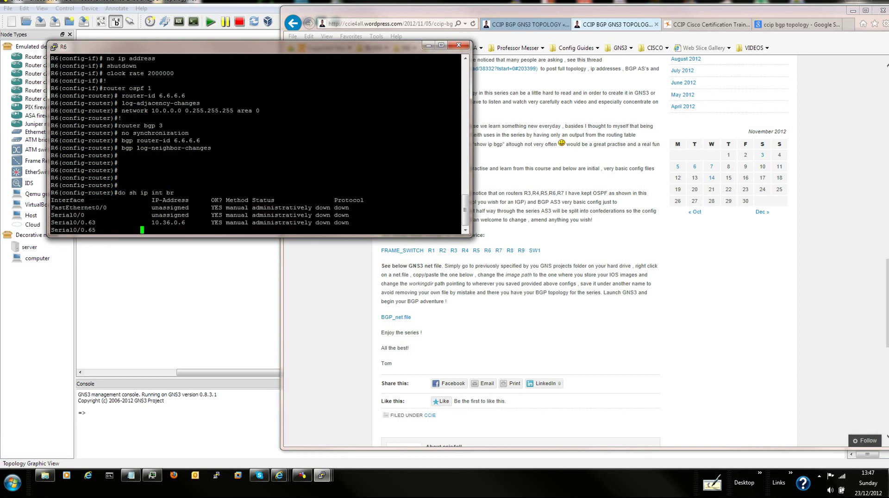
Enable R6's Serial0/0 with 'no shut' from global configuration mode.
key(ctrl+z)
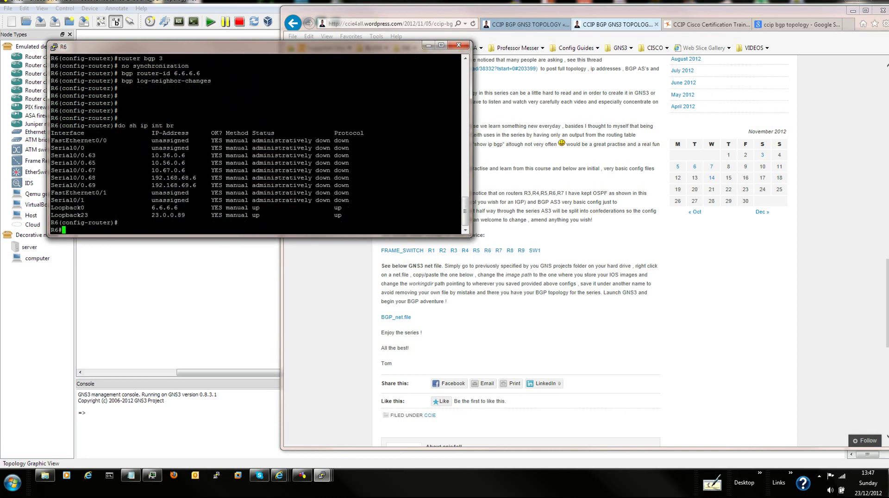
text(con)
key(Return)
text(int s 0)
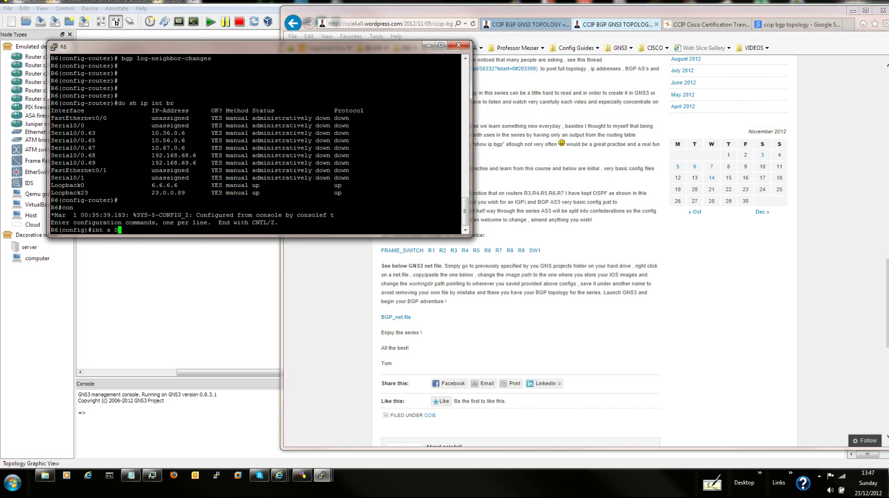
text(.0)
key(BackSpace)
key(BackSpace)
text(/0)
key(Return)
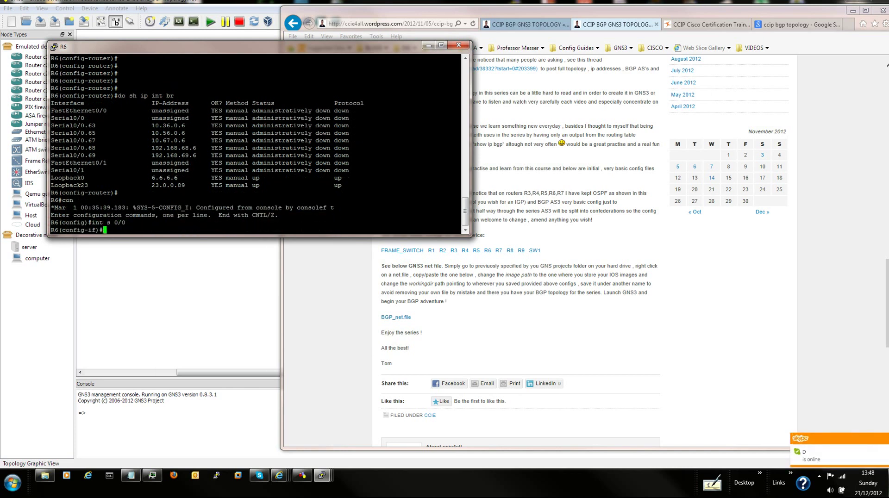
text(no shut)
key(Return)
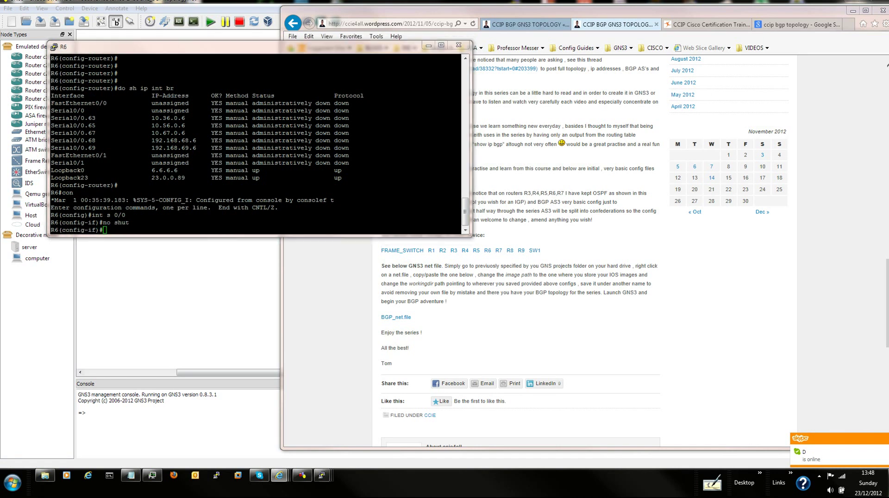
drag(602, 9, 584, 11)
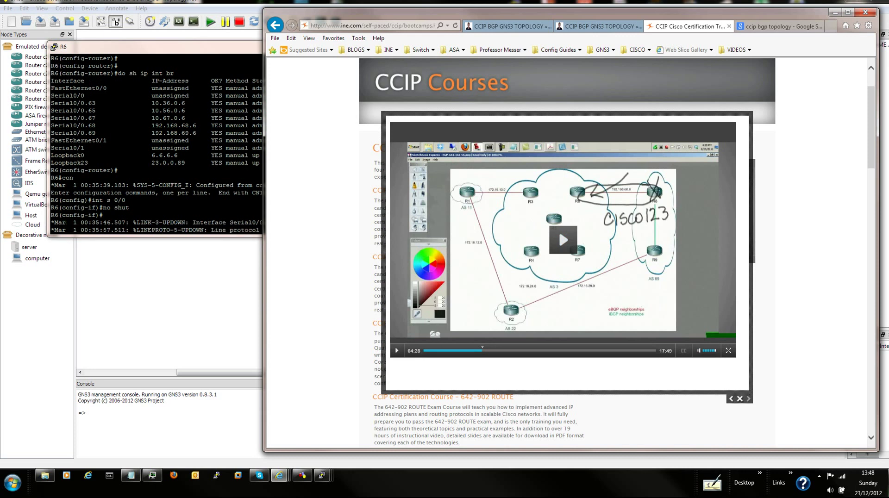
Confirm R6 logs OSPF neighbors 7.7.7.7 and 3.3.3.3 as FULL, then close the video popup.
key(alt+Tab)
key(Return)
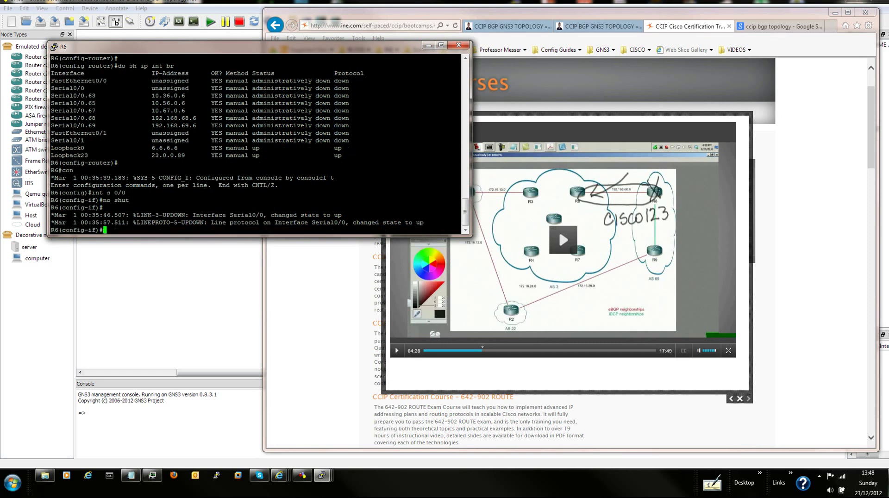
key(Return)
key(Return)
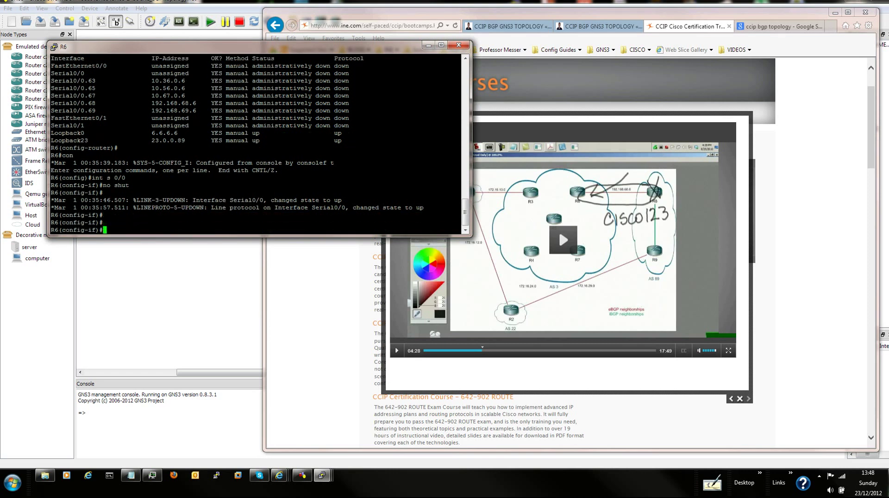
drag(231, 45, 210, 28)
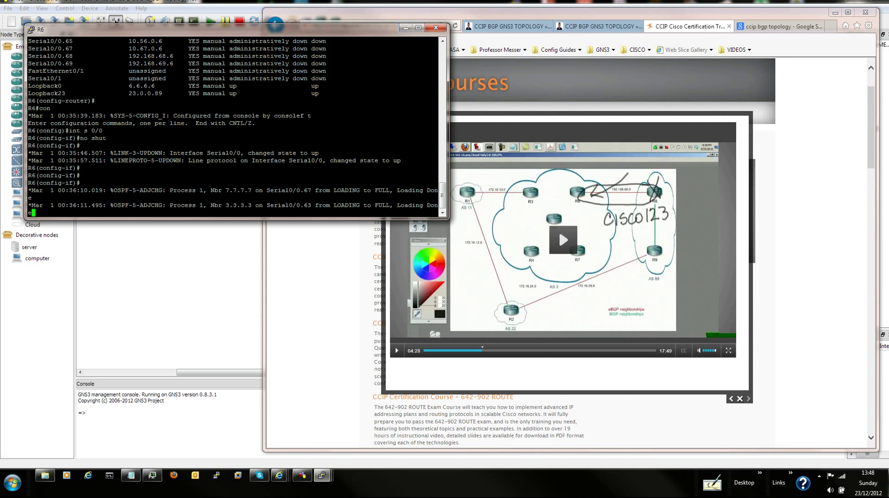
click(739, 399)
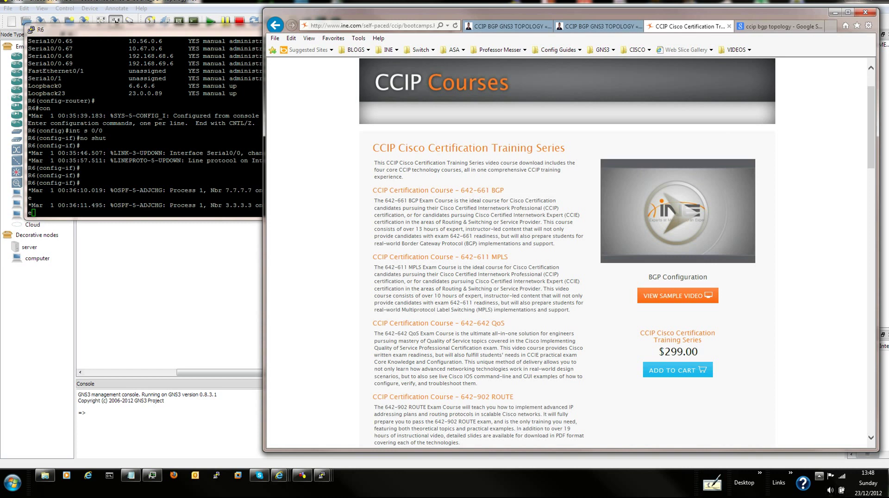
Glance at the Google search results tab, then return to the blog post tab.
click(819, 476)
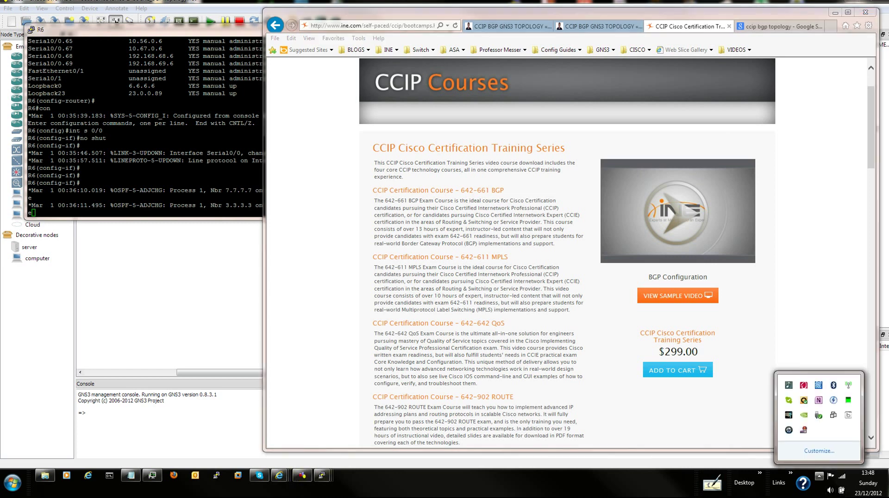
click(778, 26)
scroll(570, 250, down, 5)
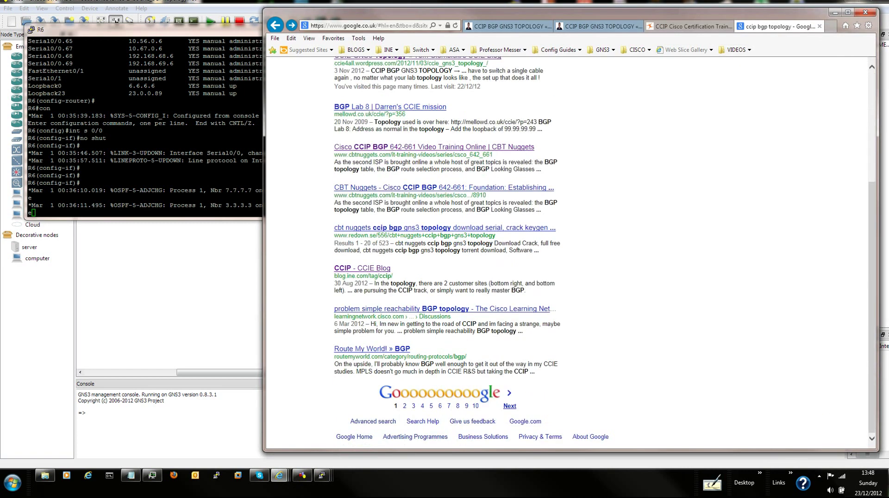
click(597, 26)
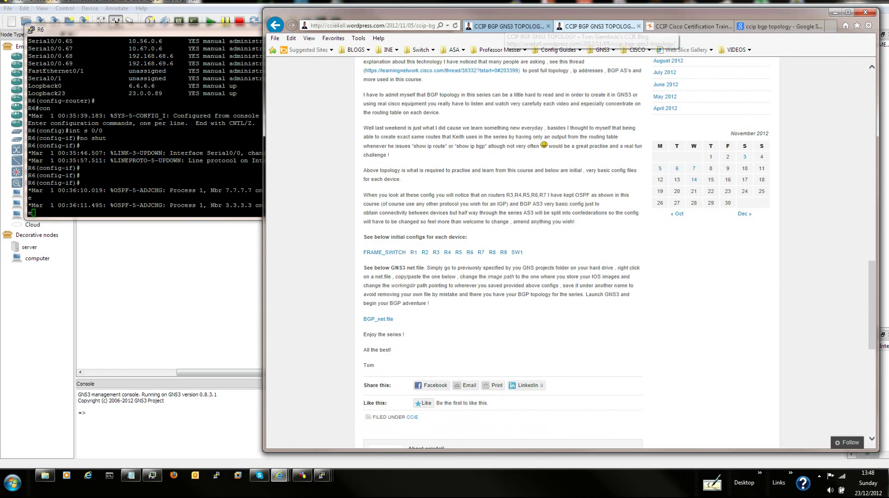
Scroll the blog post to the per-device config links and open the screen recorder's options.
scroll(570, 250, up, 4)
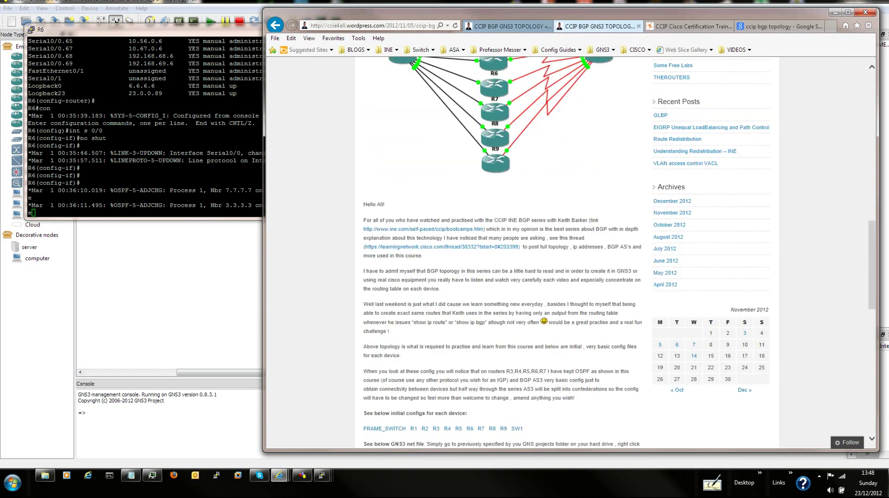
scroll(505, 250, up, 5)
scroll(505, 250, up, 3)
scroll(505, 250, up, 3)
scroll(505, 250, up, 2)
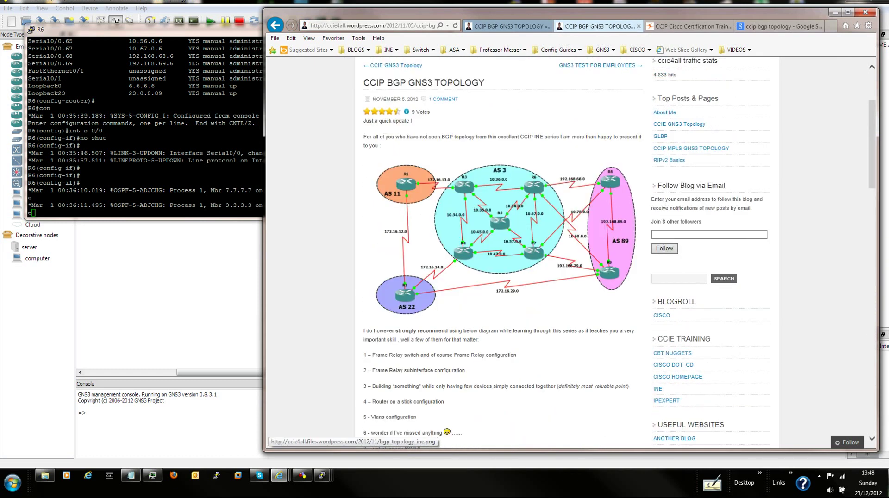
scroll(500, 222, down, 5)
scroll(501, 222, down, 2)
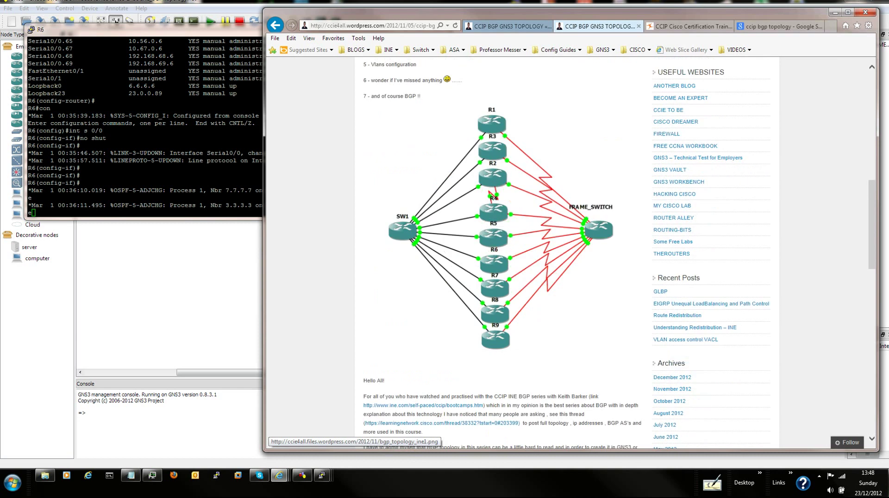
scroll(501, 222, down, 5)
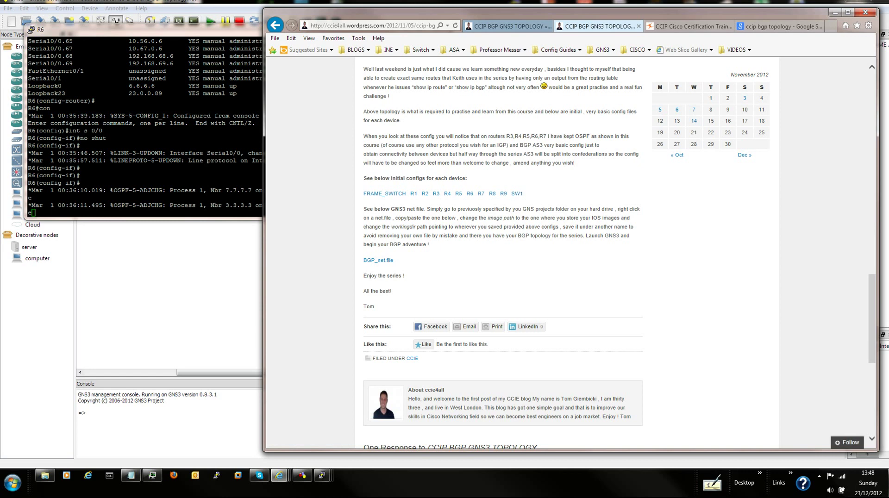
click(819, 476)
right_click(803, 430)
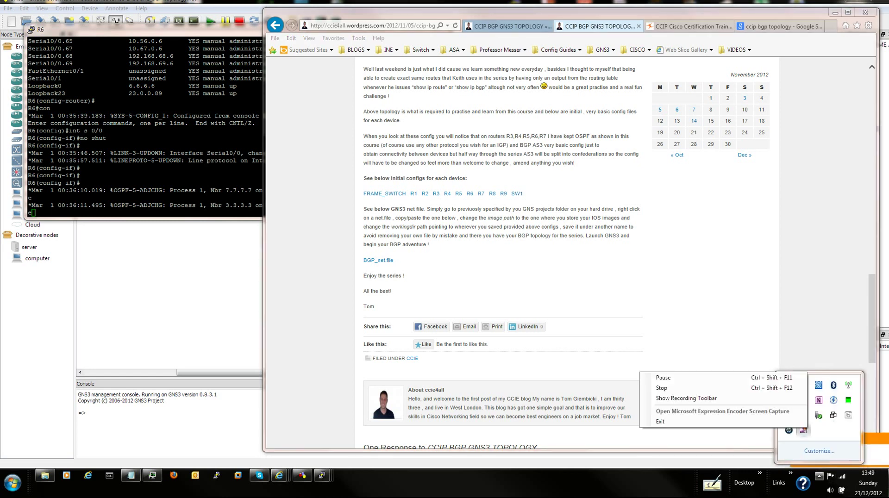